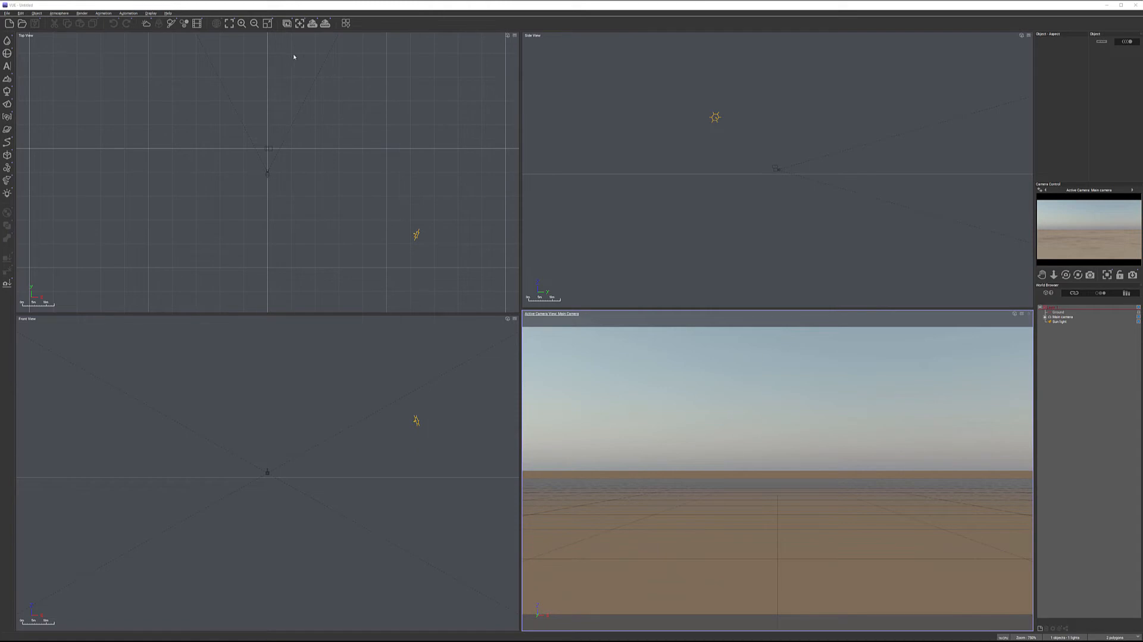
Step: Set the render format to the Photo - vertical (24:36) aspect ratio with a 400x600 picture size
left_click(322, 25)
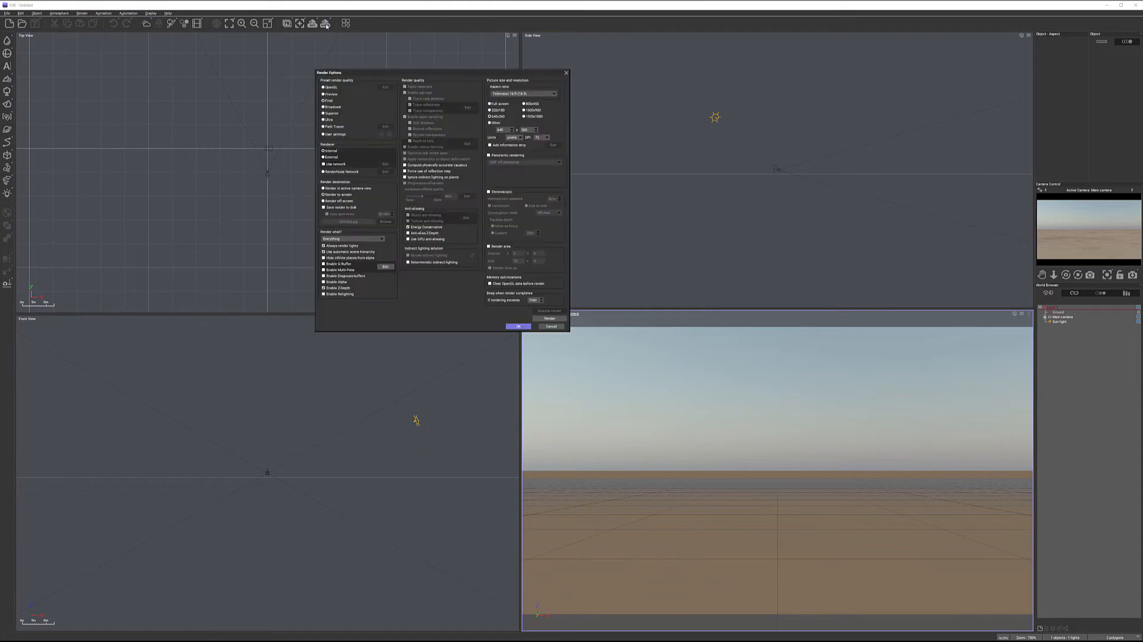
left_click_drag(422, 77, 500, 101)
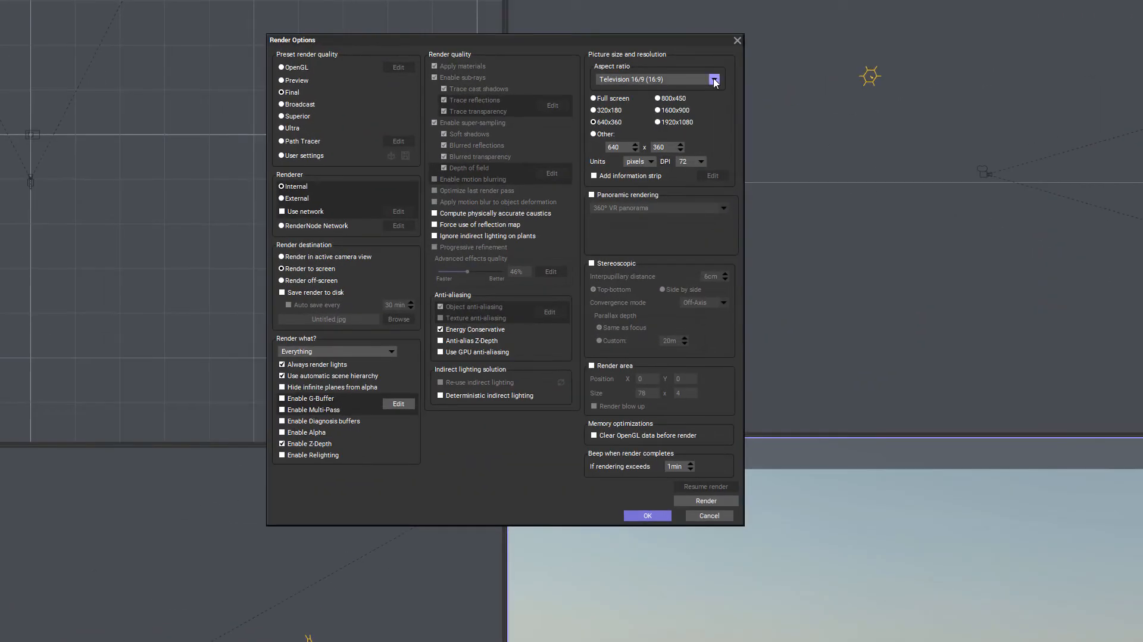
left_click(714, 79)
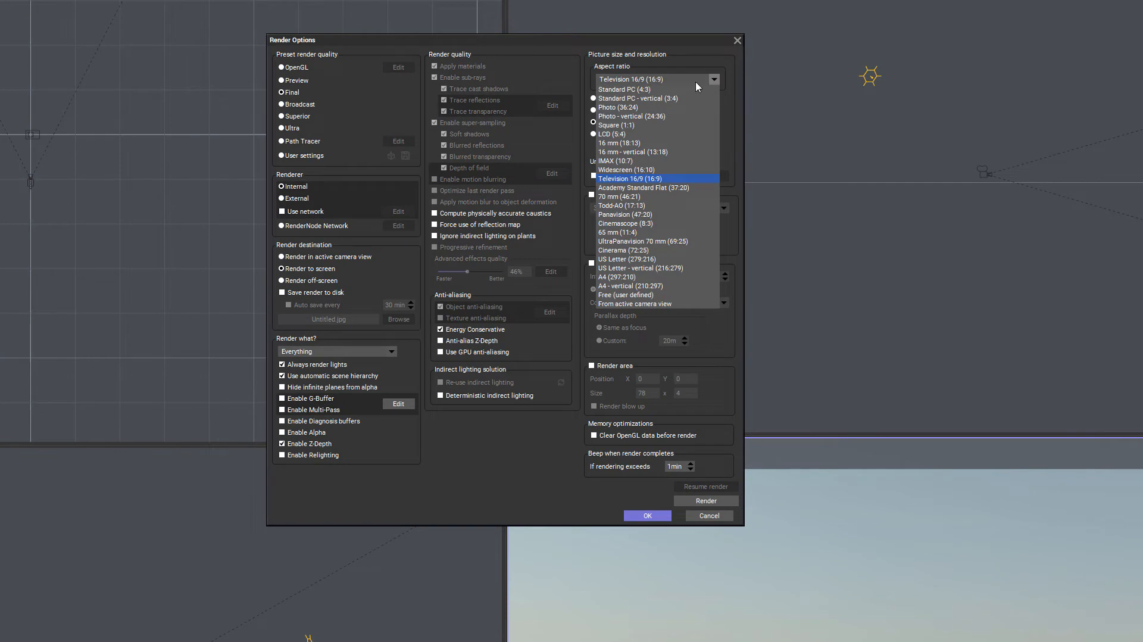
left_click(657, 117)
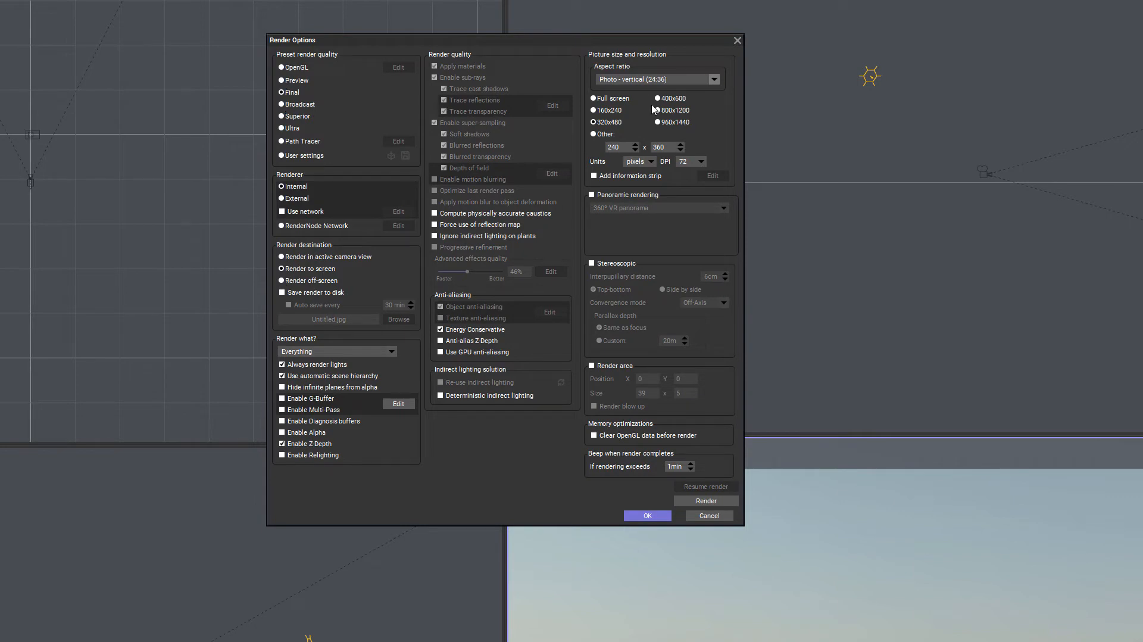
left_click(677, 99)
left_click(645, 517)
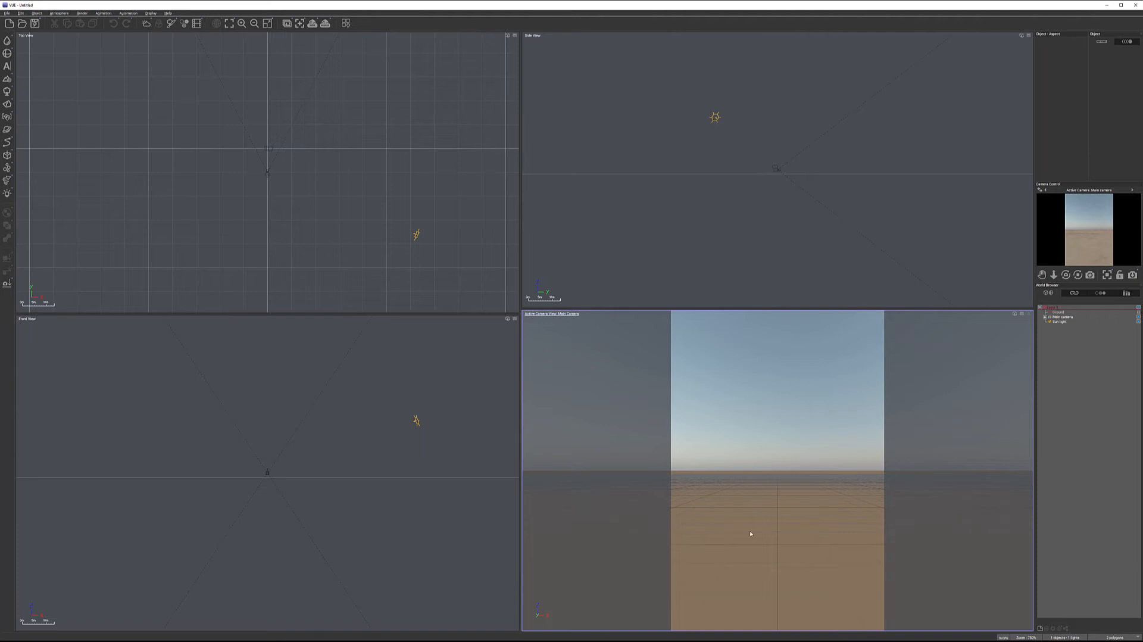
Step: Add a new terrain object to the scene
right_click_drag(366, 168, 376, 215)
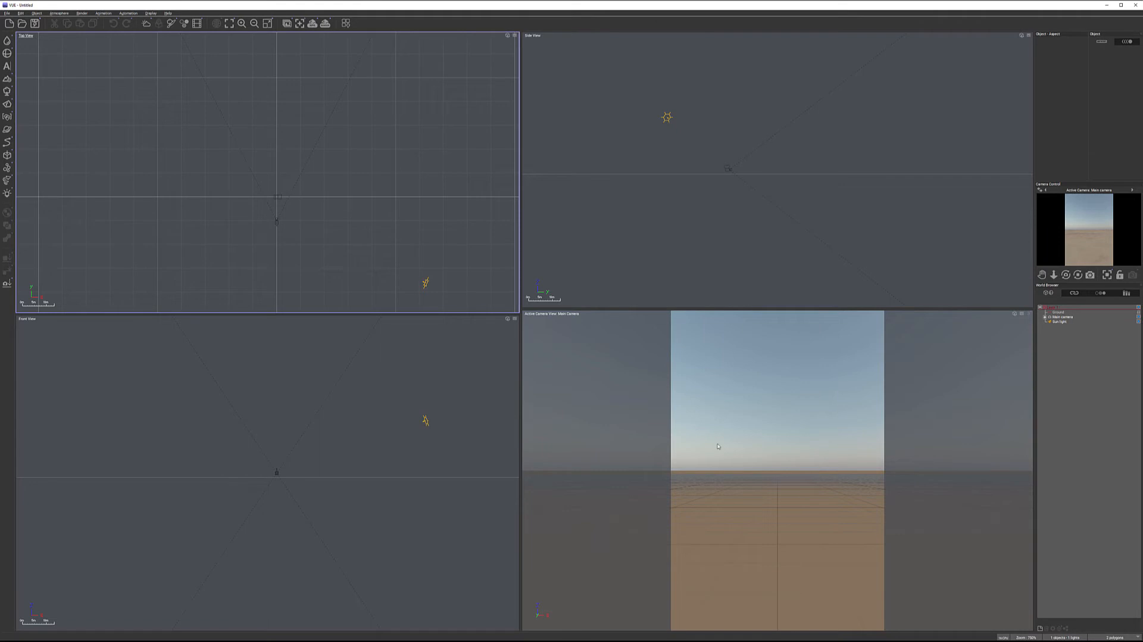
right_click_drag(353, 160, 369, 176)
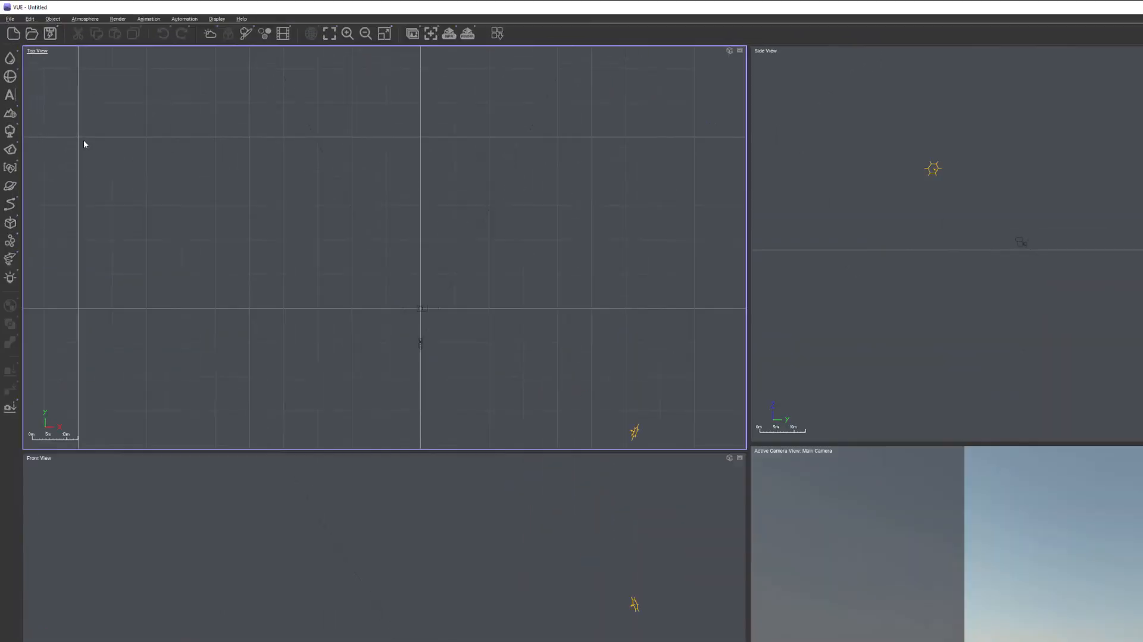
left_click(12, 78)
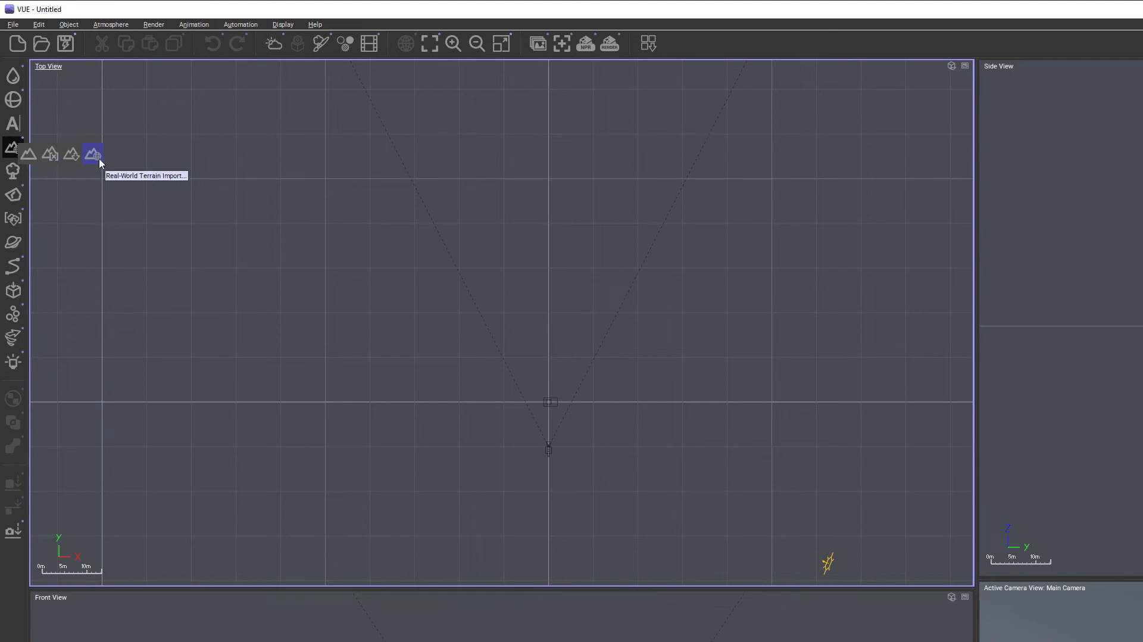
left_click(30, 156)
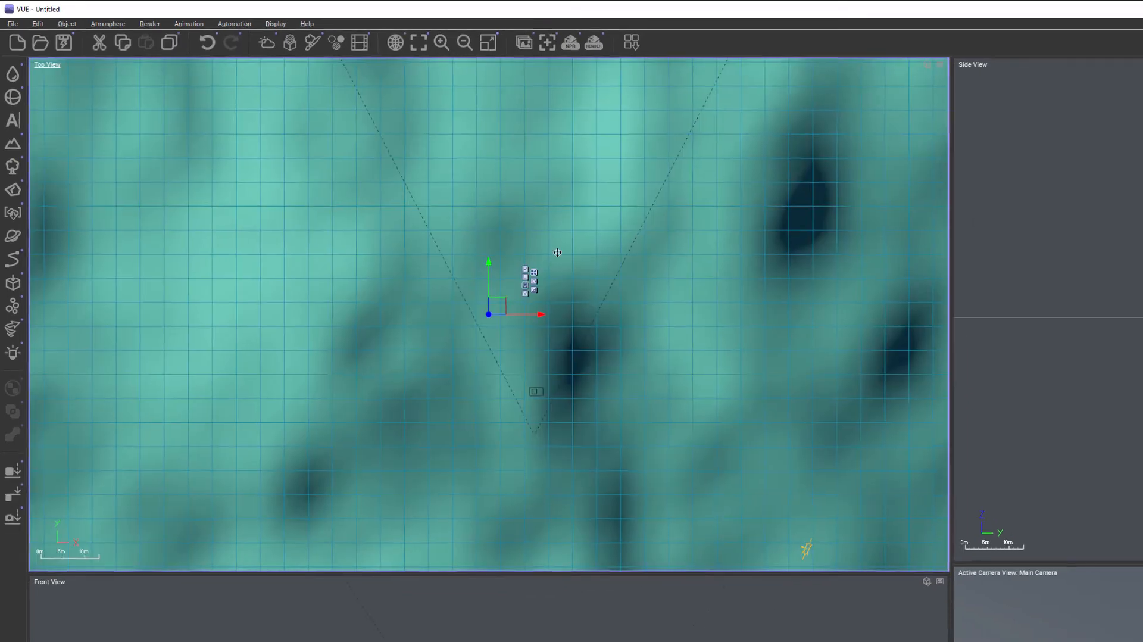
Step: Move the terrain in the top view so it sits in the distance in front of the camera
scroll(267, 223, "down", 5)
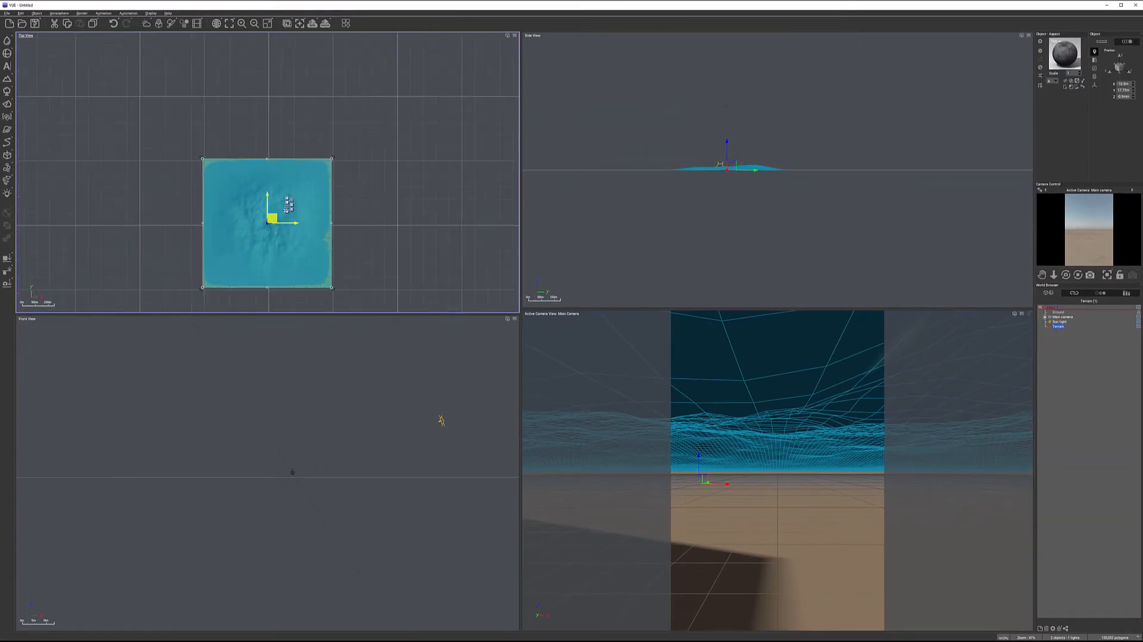
left_click_drag(272, 218, 296, 72)
middle_click_drag(294, 140, 305, 238)
left_click_drag(301, 173, 297, 207)
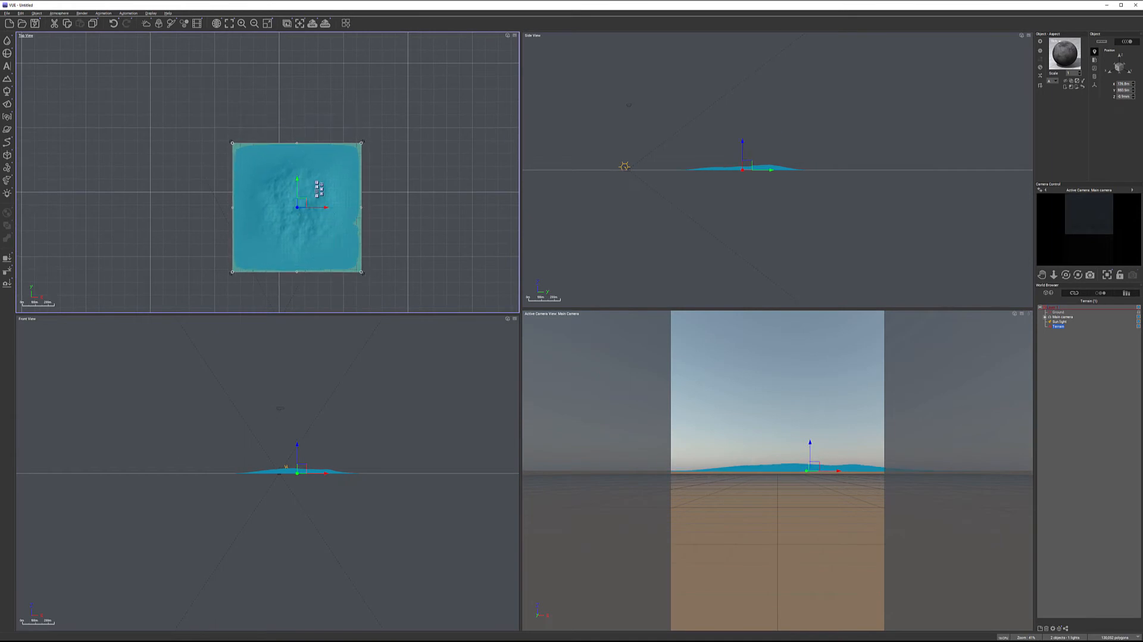
Step: Open the terrain in the Terrain Editor, expand the editor with the Altitude Production function graph, and reposition the window
right_click(309, 231)
left_click(327, 236)
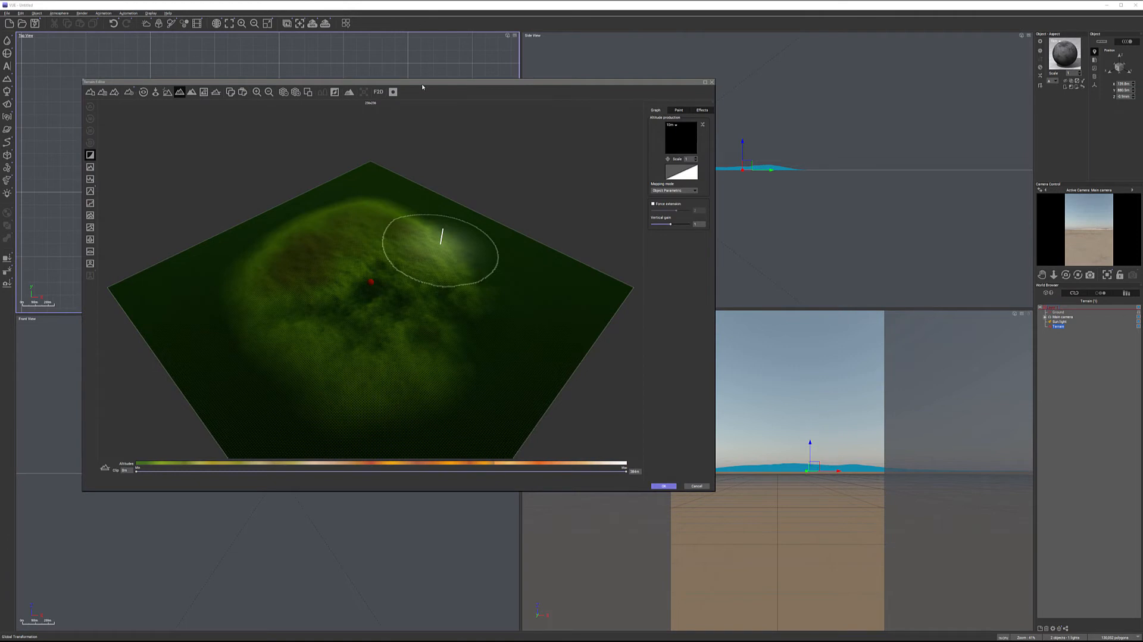
left_click(350, 92)
left_click(364, 91)
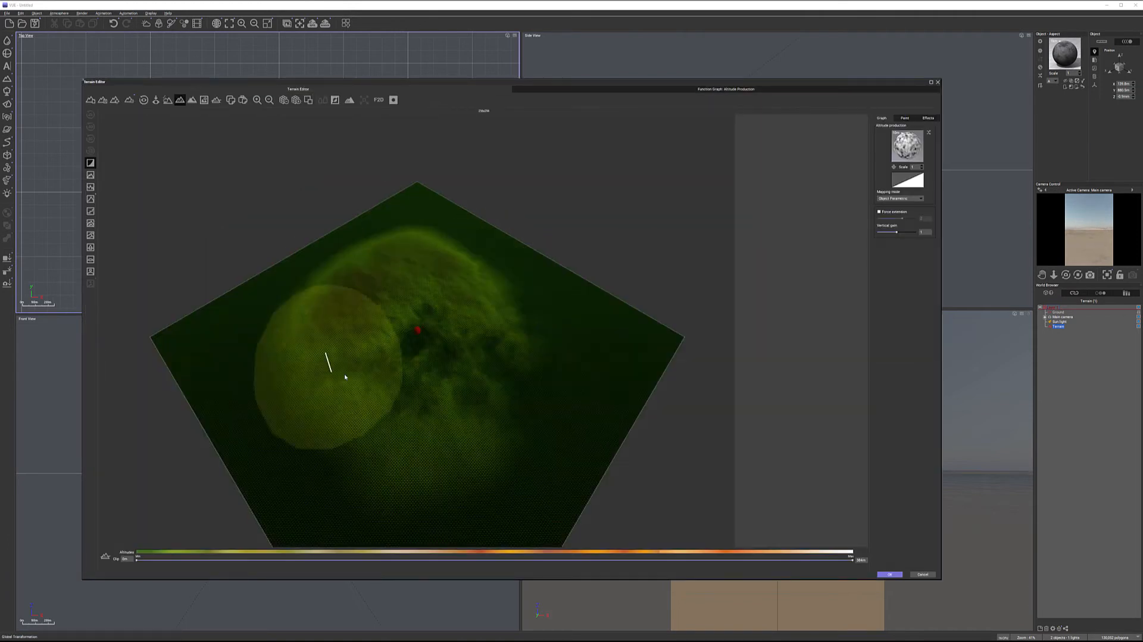
left_click(178, 103)
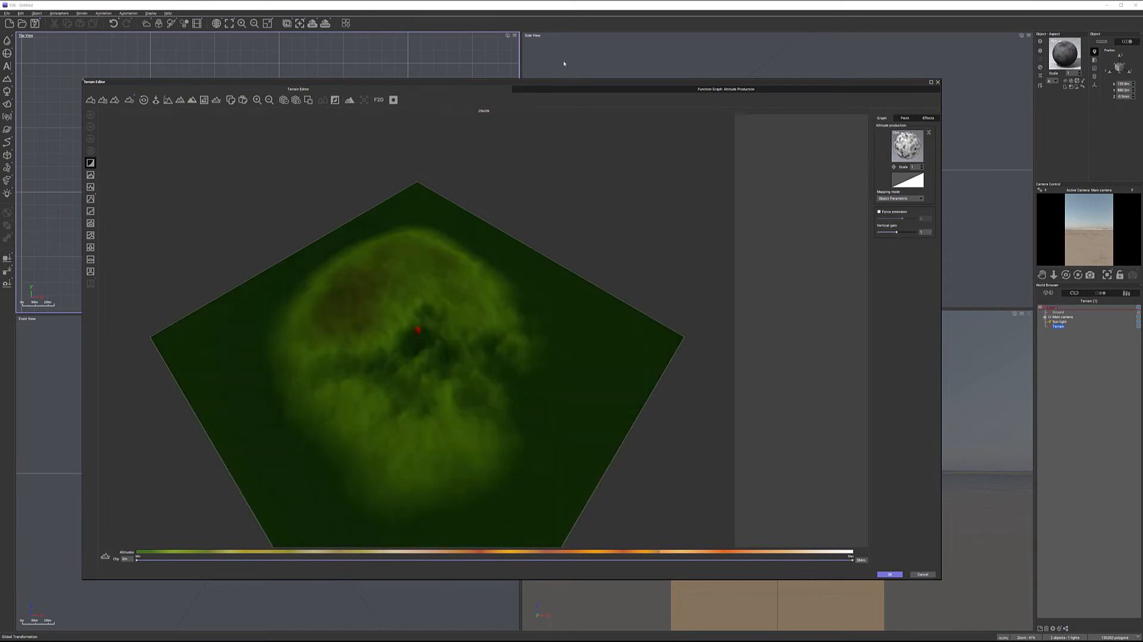
left_click_drag(620, 79, 685, 37)
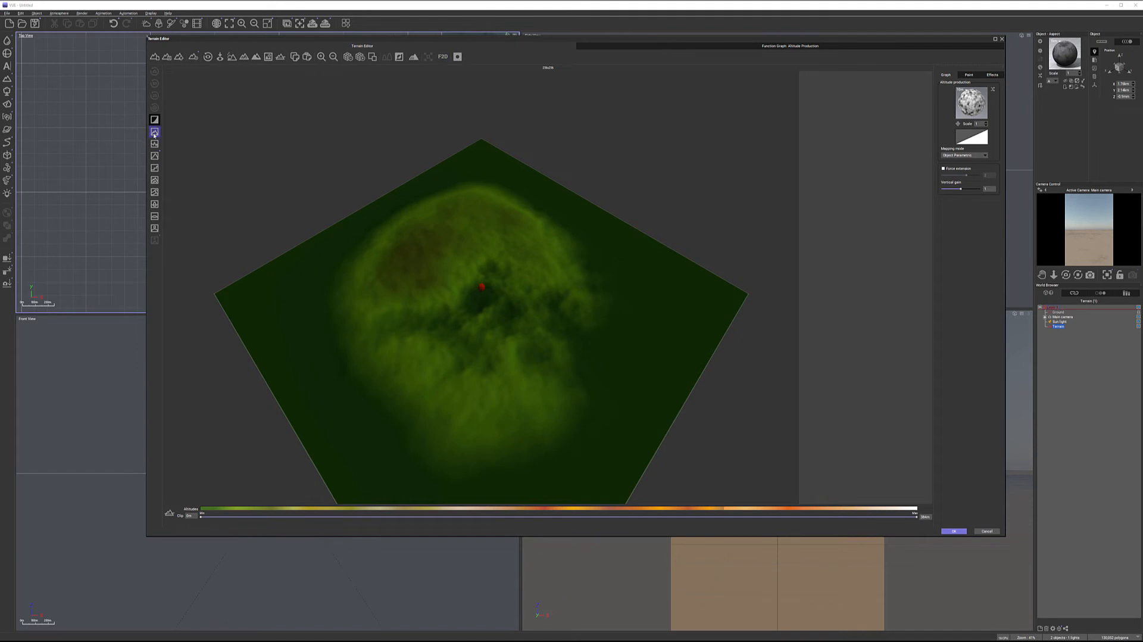
Step: Generate a mountain relief on the terrain with the Peak preset and inspect it from a lower angle
left_click(154, 156)
left_click(154, 144)
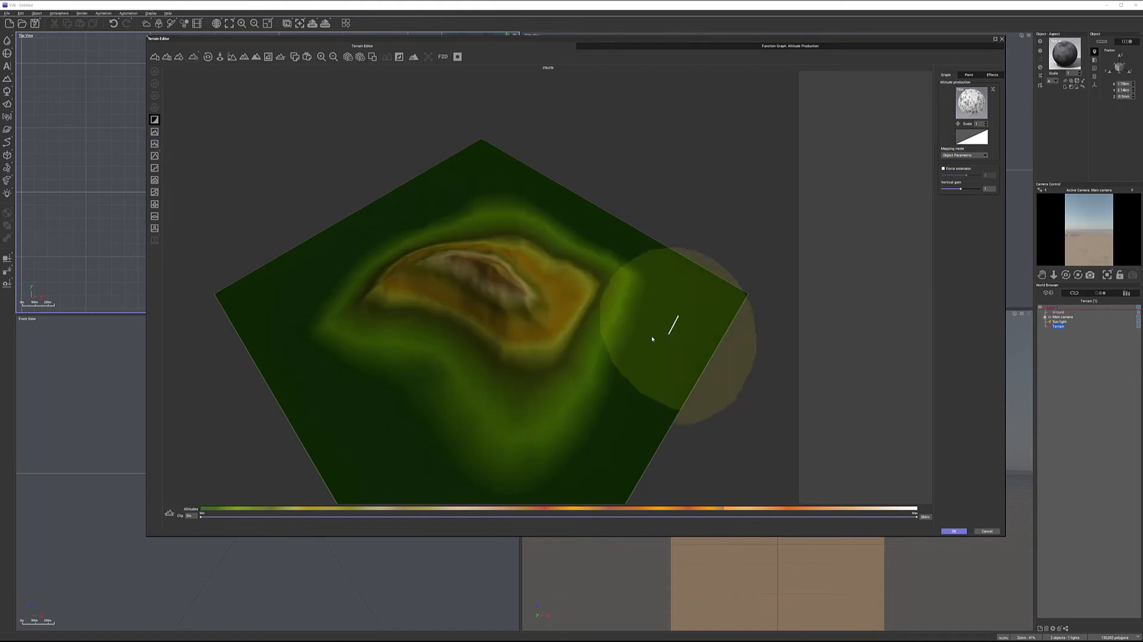
middle_click_drag(579, 308, 594, 352)
mouse_move(582, 347)
right_mouse_down()
mouse_move(565, 283)
mouse_move(586, 309)
mouse_move(619, 300)
mouse_move(625, 327)
mouse_move(520, 324)
mouse_move(551, 314)
right_mouse_up()
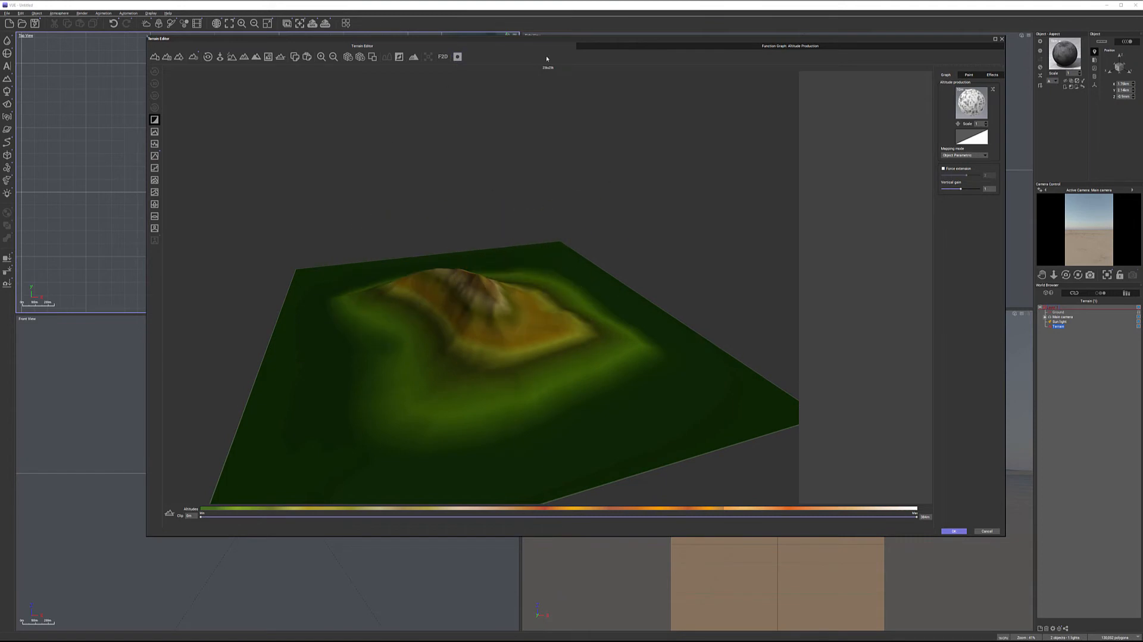
Step: Double the terrain resolution to 512x512 and regenerate its relief with the Peak preset, checking it from several angles
left_click(360, 57)
left_click(155, 144)
mouse_move(464, 298)
left_mouse_down()
mouse_move(510, 321)
mouse_move(360, 307)
mouse_move(560, 353)
mouse_move(461, 318)
left_mouse_up()
right_click_drag(405, 331, 482, 369)
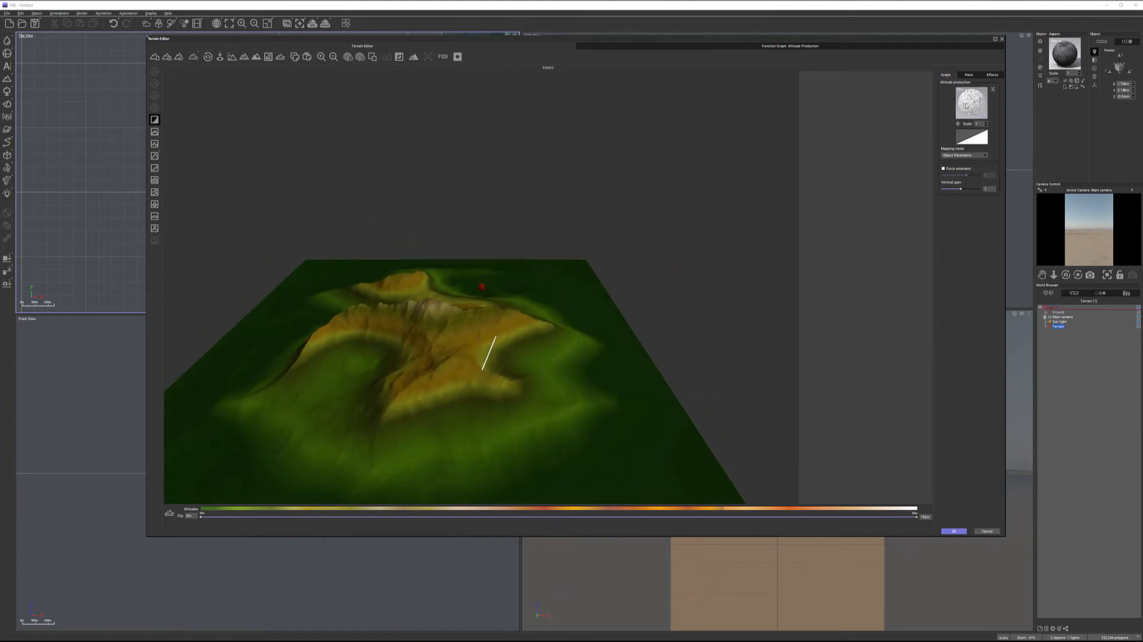
mouse_move(469, 339)
right_mouse_down()
mouse_move(487, 379)
mouse_move(367, 380)
right_mouse_up()
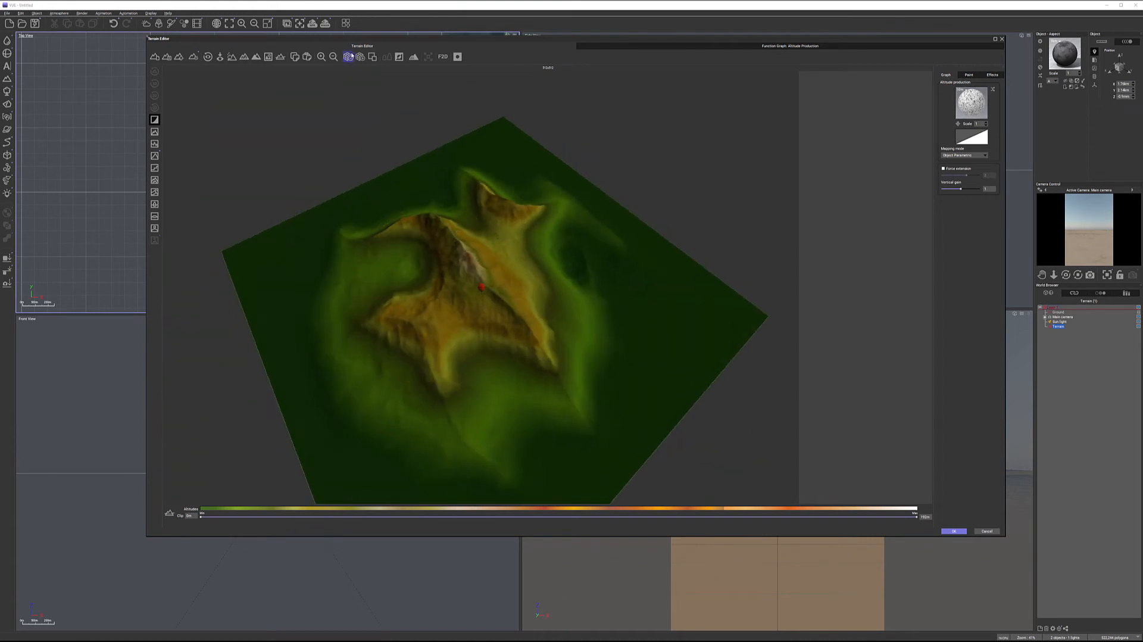
mouse_move(394, 153)
right_mouse_down()
mouse_move(510, 248)
mouse_move(618, 270)
mouse_move(611, 257)
mouse_move(609, 266)
mouse_move(525, 263)
mouse_move(612, 265)
right_mouse_up()
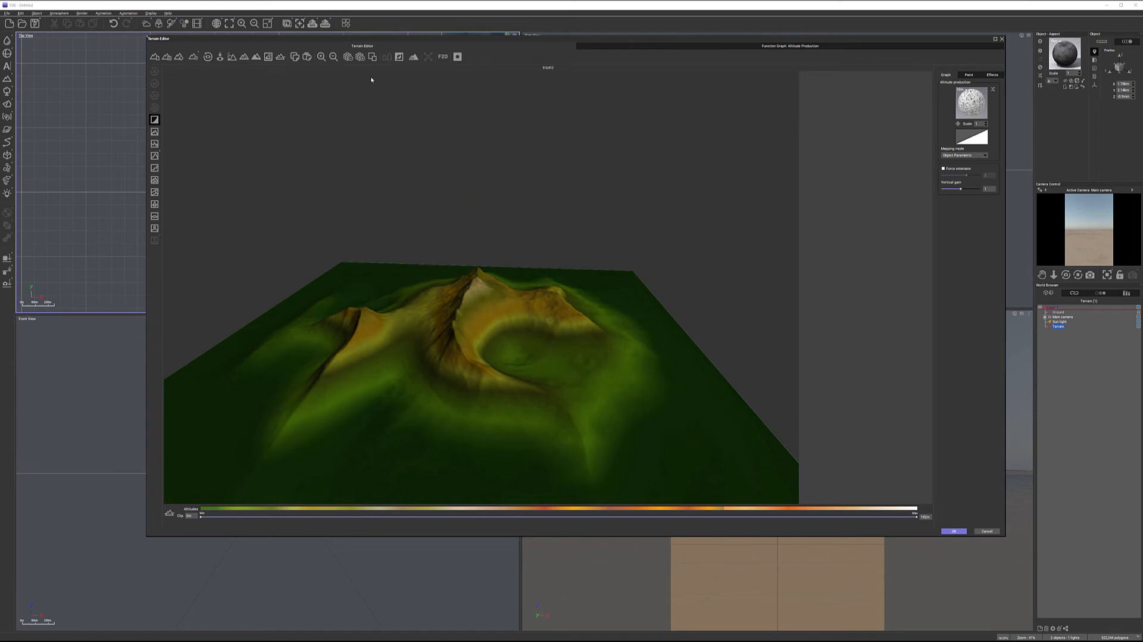
Step: Double the terrain resolution to 1024x1024 and regenerate a more detailed relief with the Peak preset
left_click(360, 57)
left_click(155, 144)
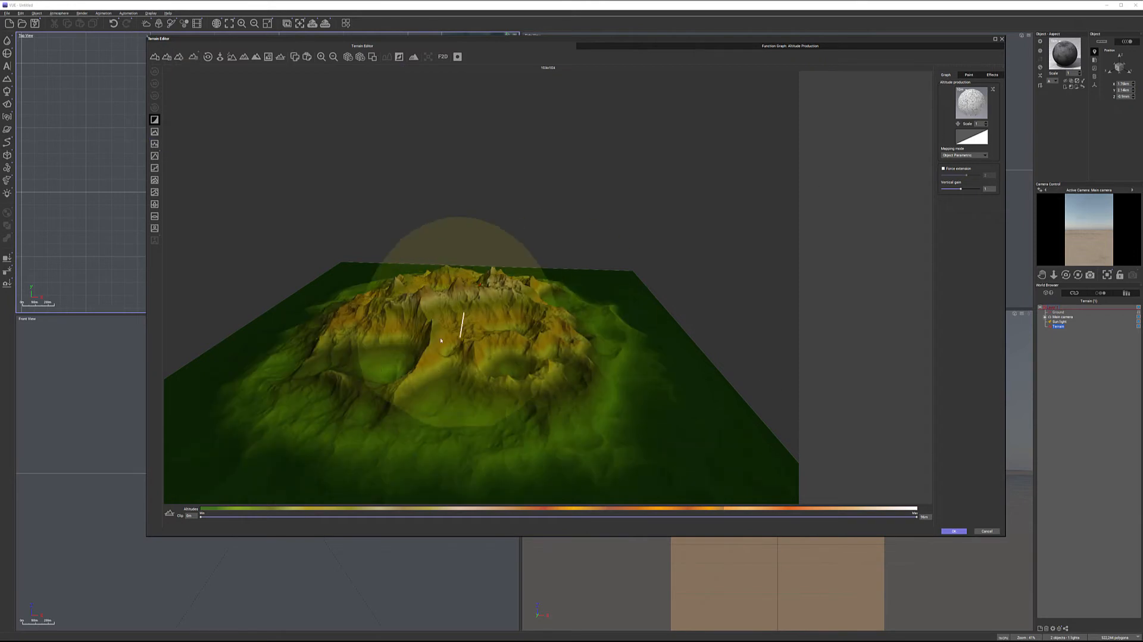
mouse_move(536, 351)
right_mouse_down()
mouse_move(608, 431)
mouse_move(644, 349)
mouse_move(645, 364)
right_mouse_up()
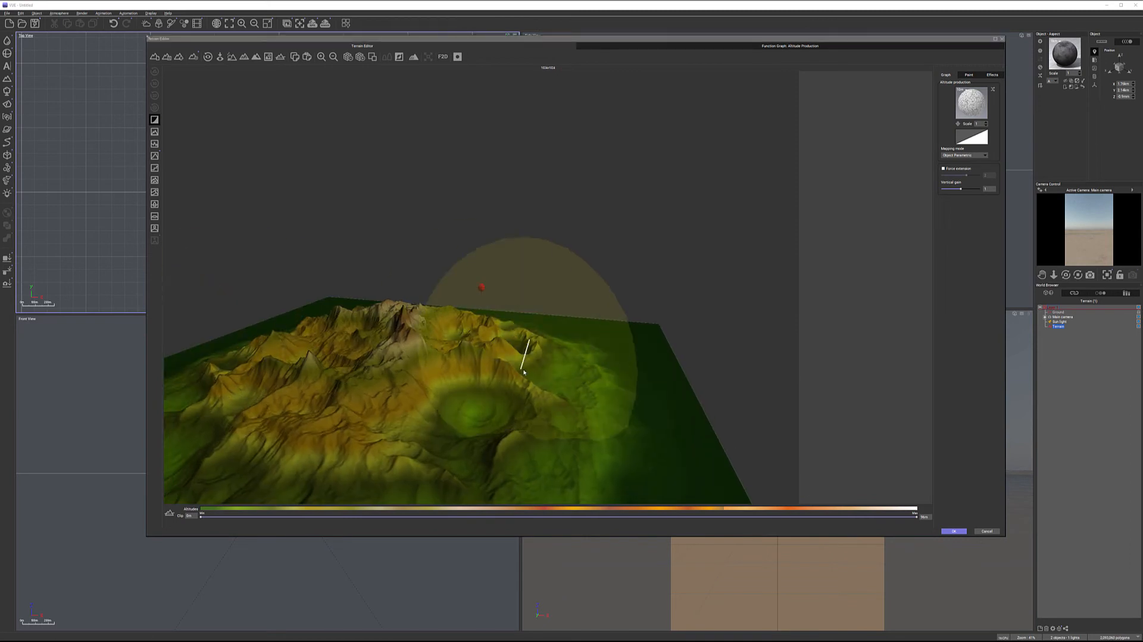
mouse_move(541, 381)
right_mouse_down()
mouse_move(393, 388)
mouse_move(512, 379)
mouse_move(500, 400)
right_mouse_up()
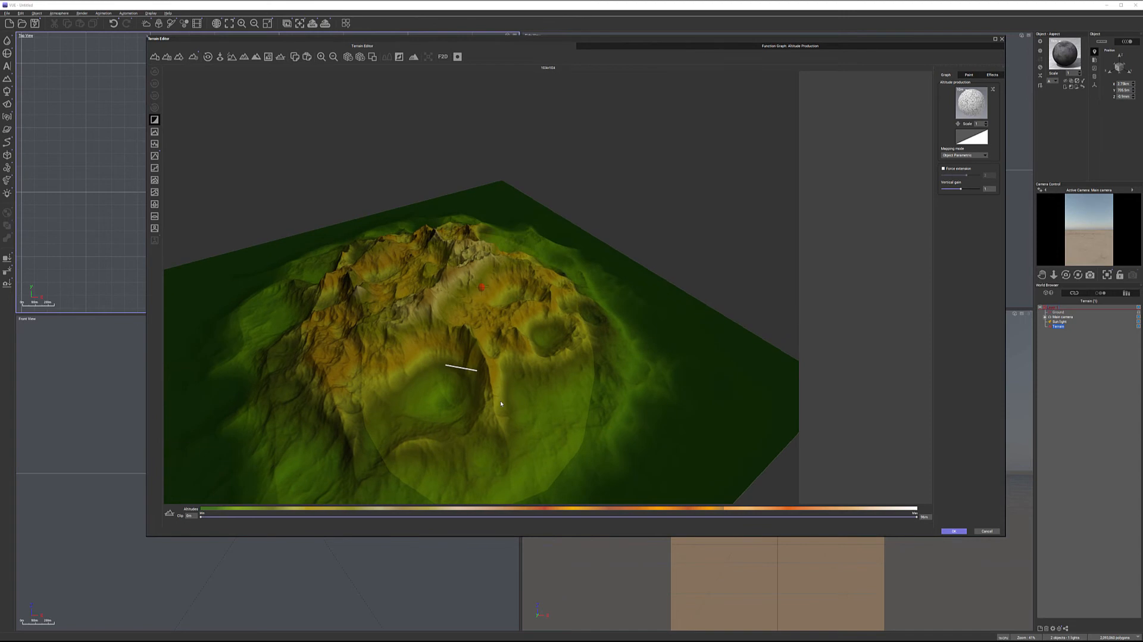
Step: Generate further Peak variations of the high-resolution relief and accept the edited terrain
left_click(155, 144)
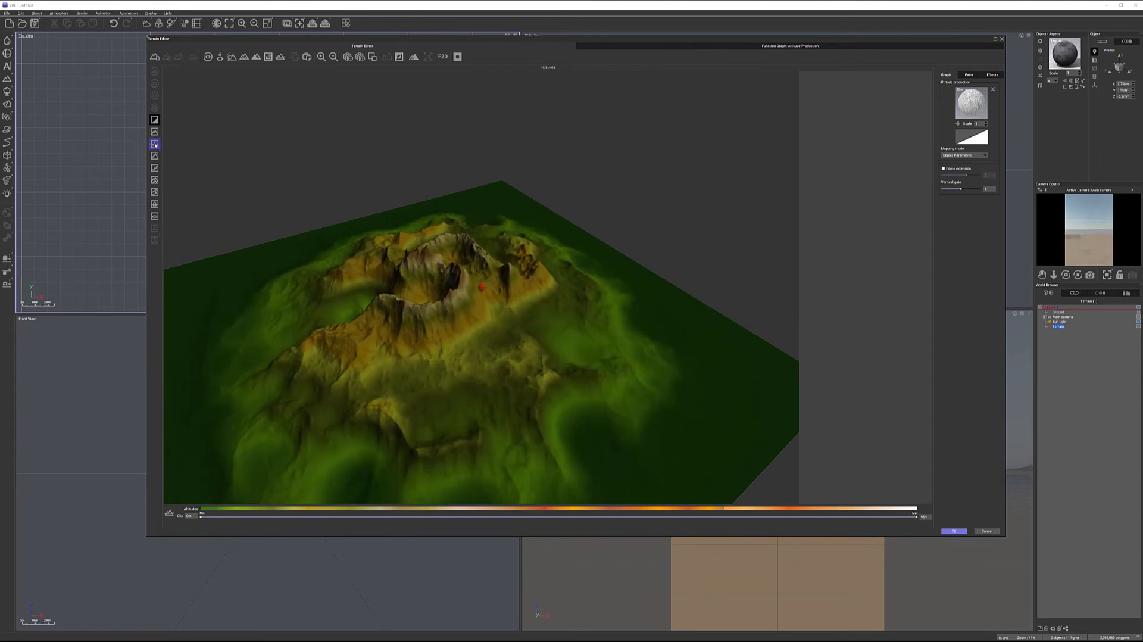
left_click(155, 145)
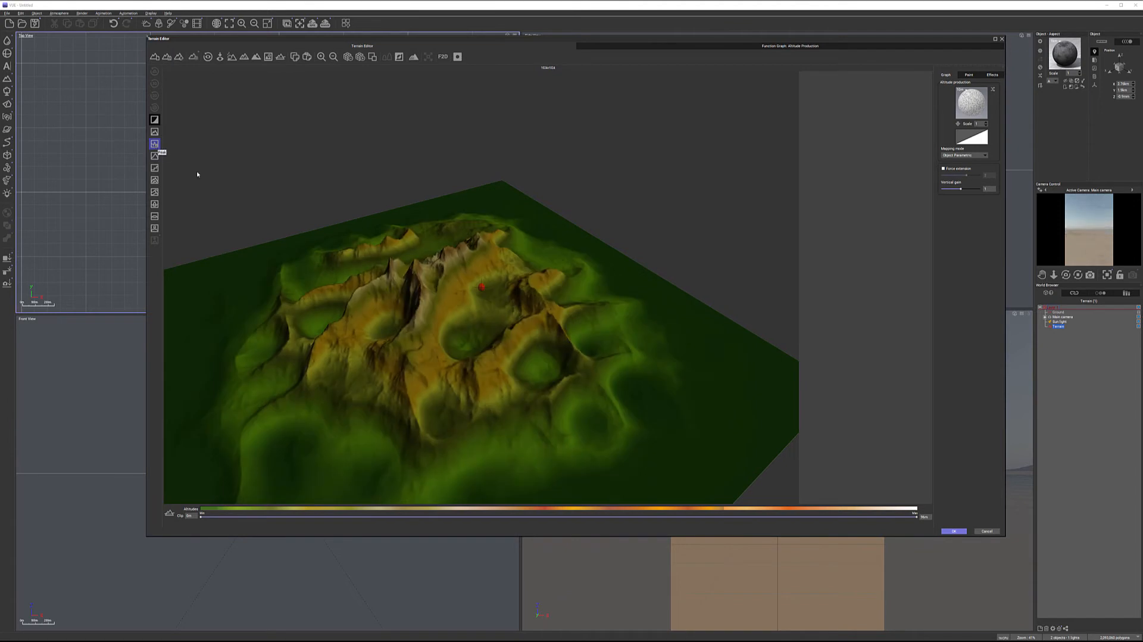
left_click(963, 534)
Step: Select the edited terrain and move it in the top view back into the camera's field of view
right_click_drag(353, 138, 391, 150)
left_click(1058, 388)
double_click(1060, 326)
left_click_drag(285, 167, 47, 204)
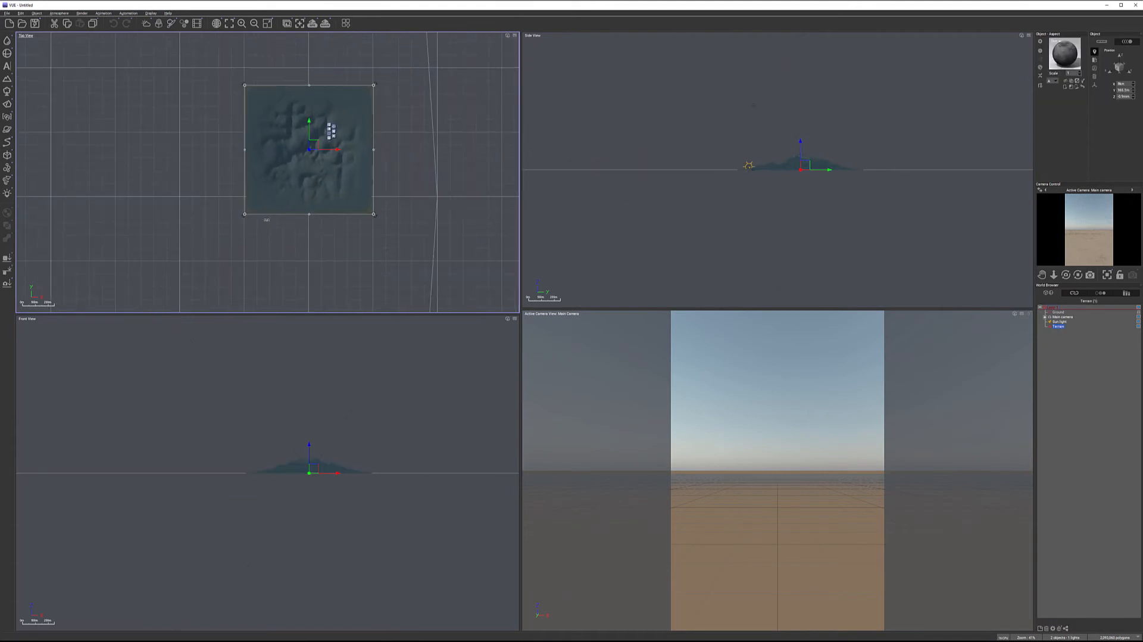
scroll(344, 241, "down", 3)
scroll(344, 241, "down", 3)
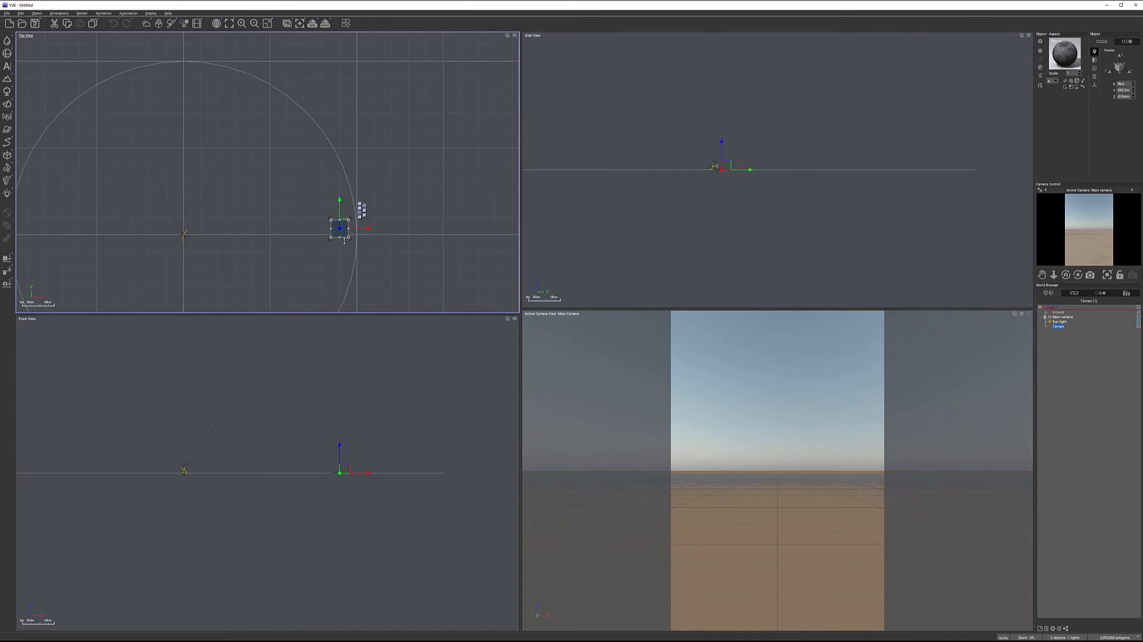
left_click_drag(343, 227, 191, 191)
scroll(194, 216, "up", 3)
scroll(195, 216, "up", 2)
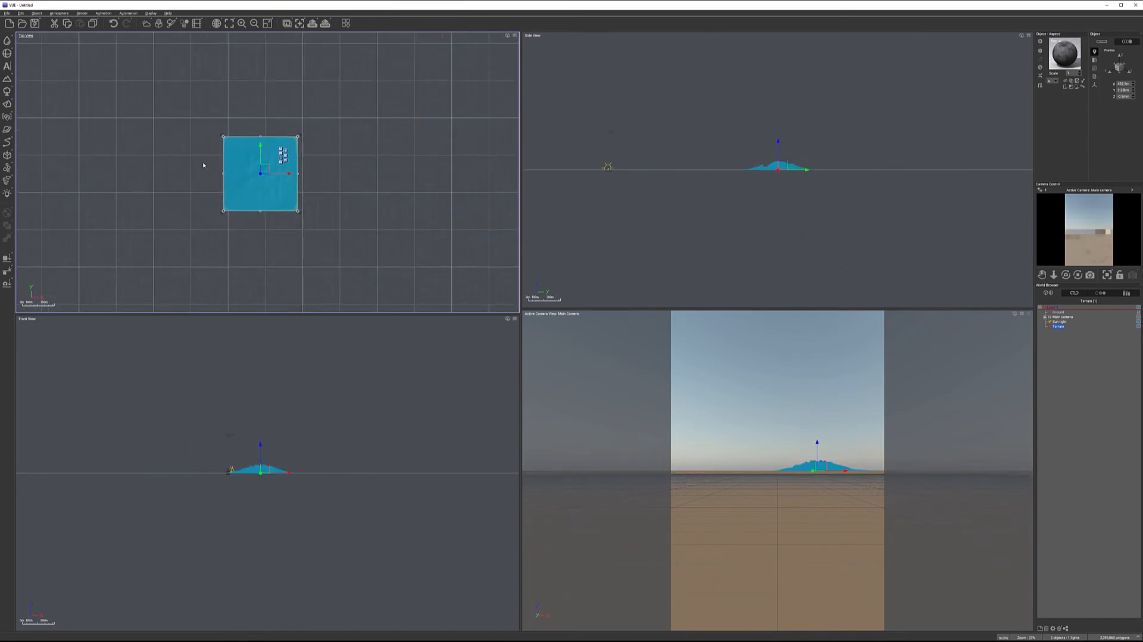
Step: Stretch the terrain to about three times its width, centre it in front of the camera, and slightly reduce its depth
left_click_drag(222, 169, 81, 176)
left_click_drag(190, 156, 243, 152)
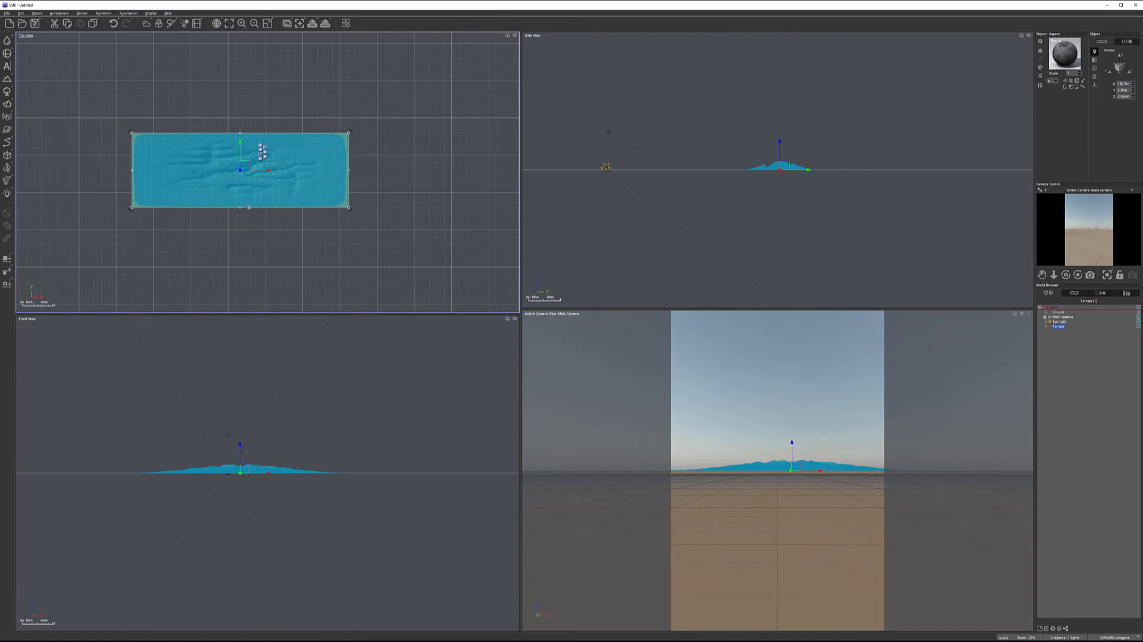
left_click_drag(241, 207, 240, 199)
Step: Increase the terrain's height in the side view and shift the range toward the right side of the camera frame
left_click(789, 161)
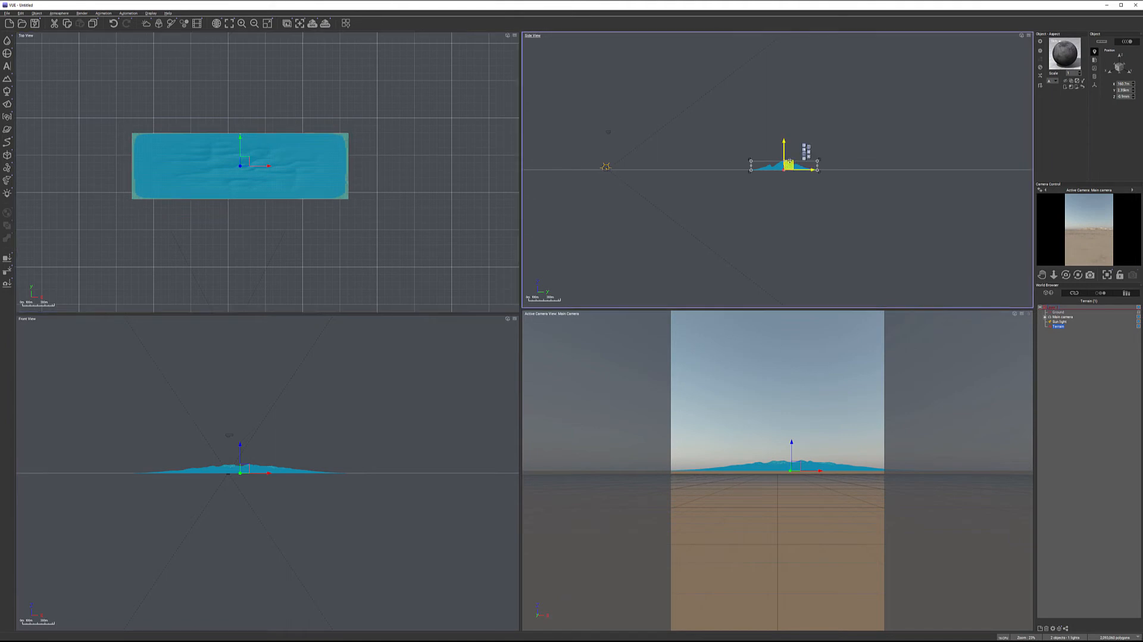
left_click_drag(783, 161, 784, 154)
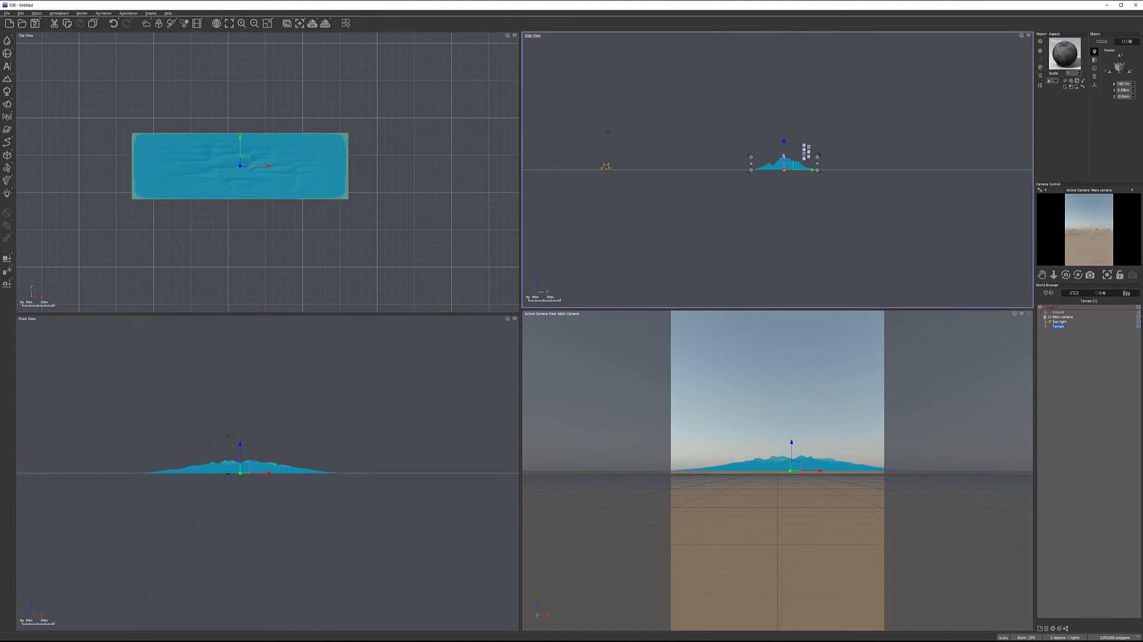
left_click_drag(250, 159, 303, 164)
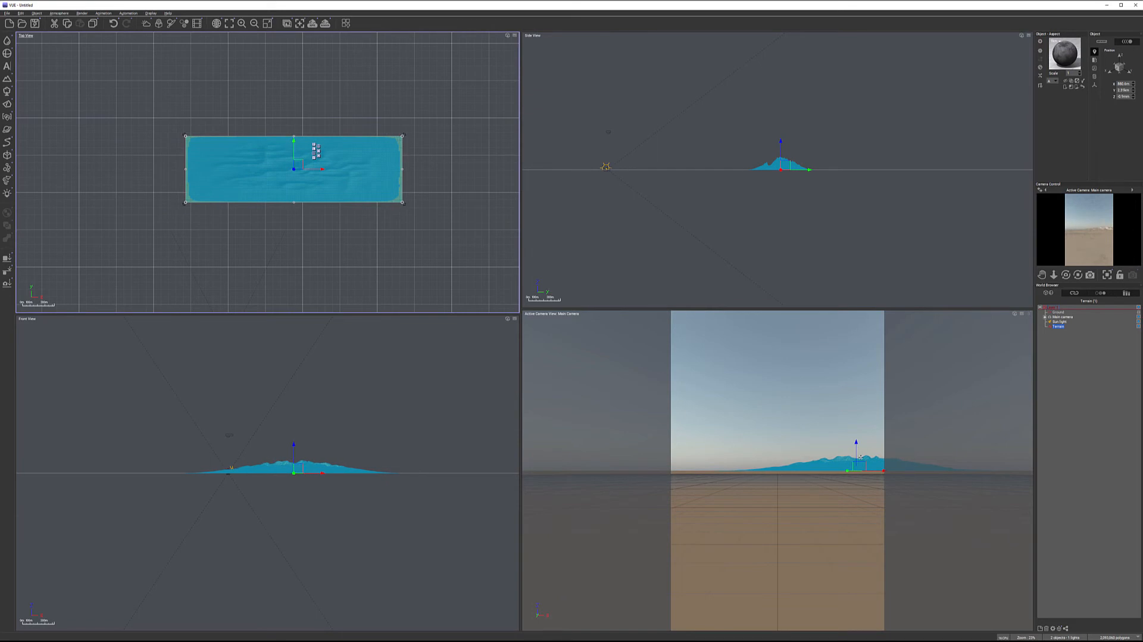
Step: Duplicate the terrain and place the copy behind the original, offset to the left
middle_click_drag(357, 216, 469, 265)
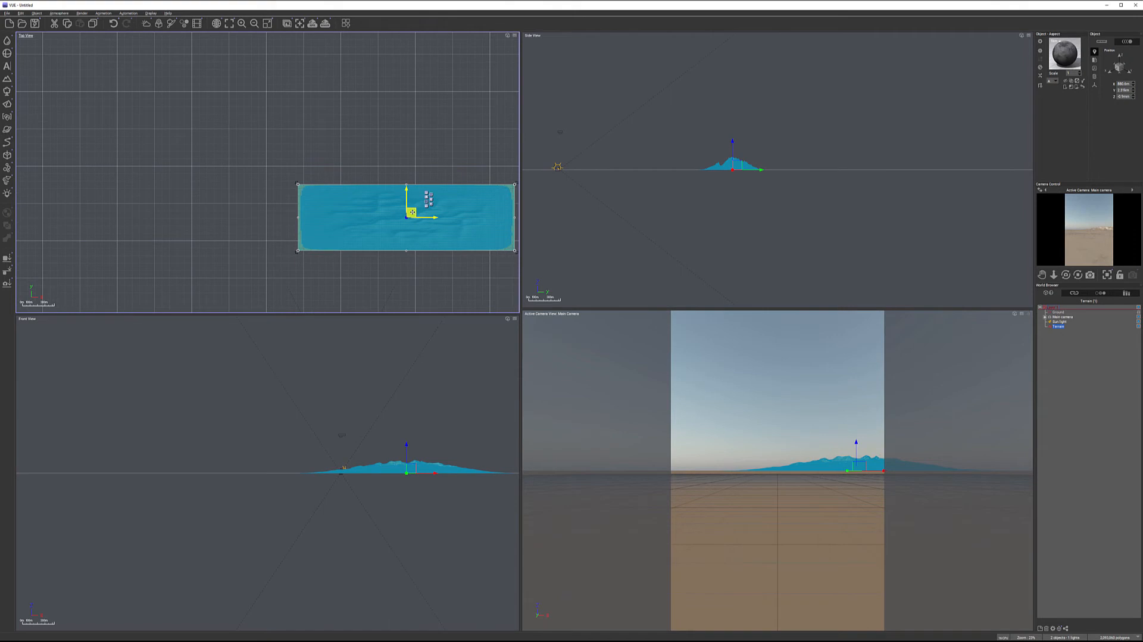
key("ctrl+d")
left_click_drag(412, 212, 320, 138)
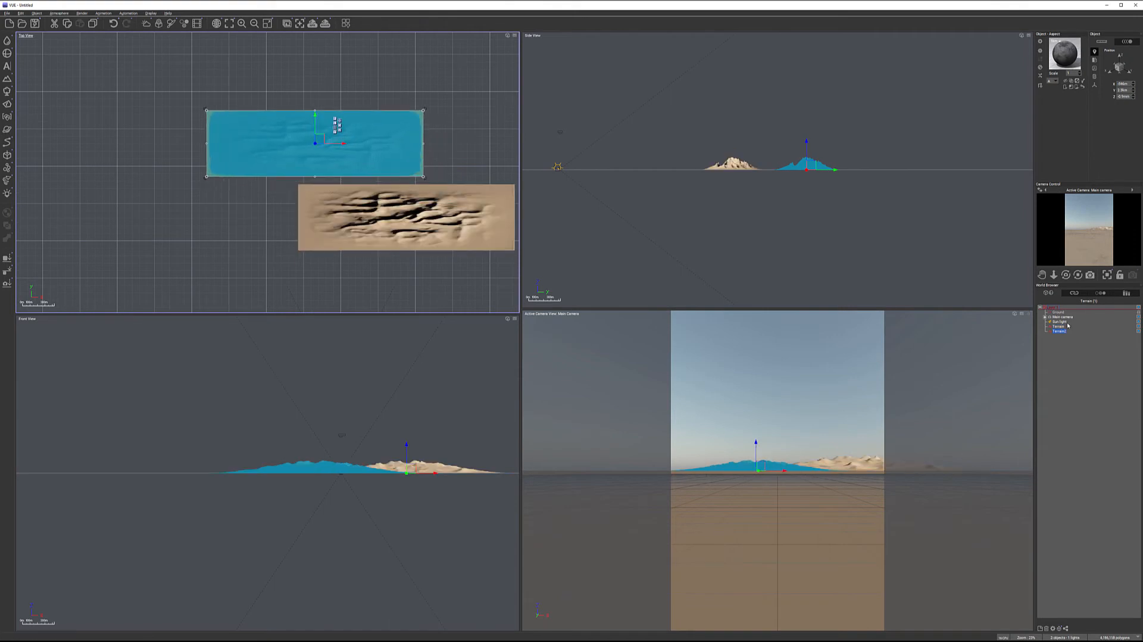
Step: Accept the rear terrain copy's shape in the Terrain Editor, then enlarge the copy by about a third and reposition it behind the front terrain
double_click(370, 138)
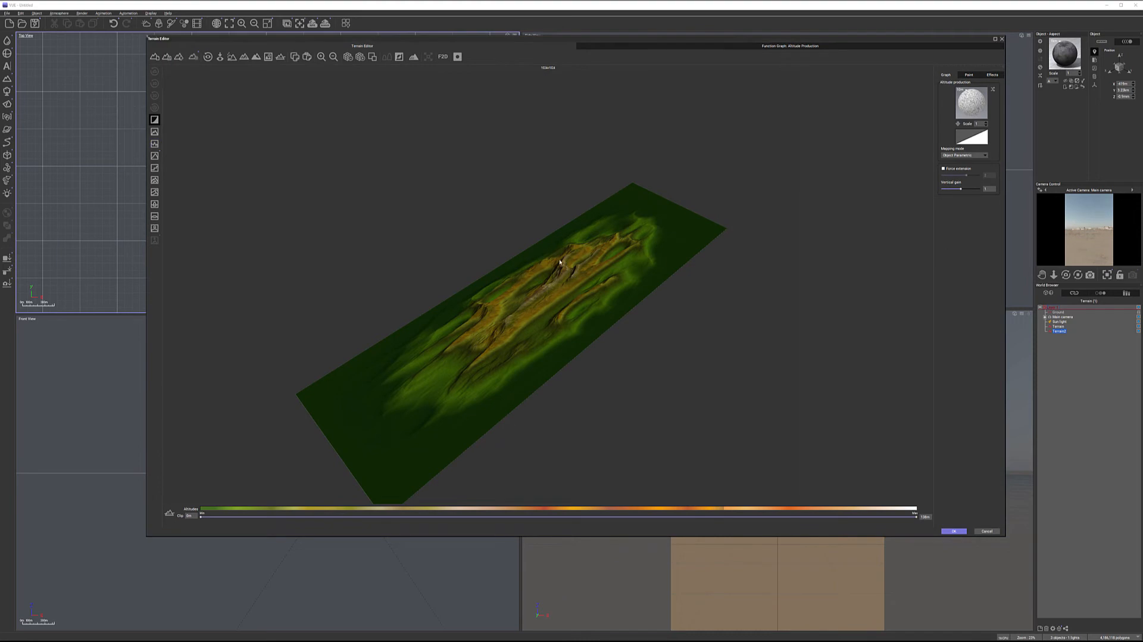
left_click(954, 530)
left_click_drag(268, 156, 304, 169)
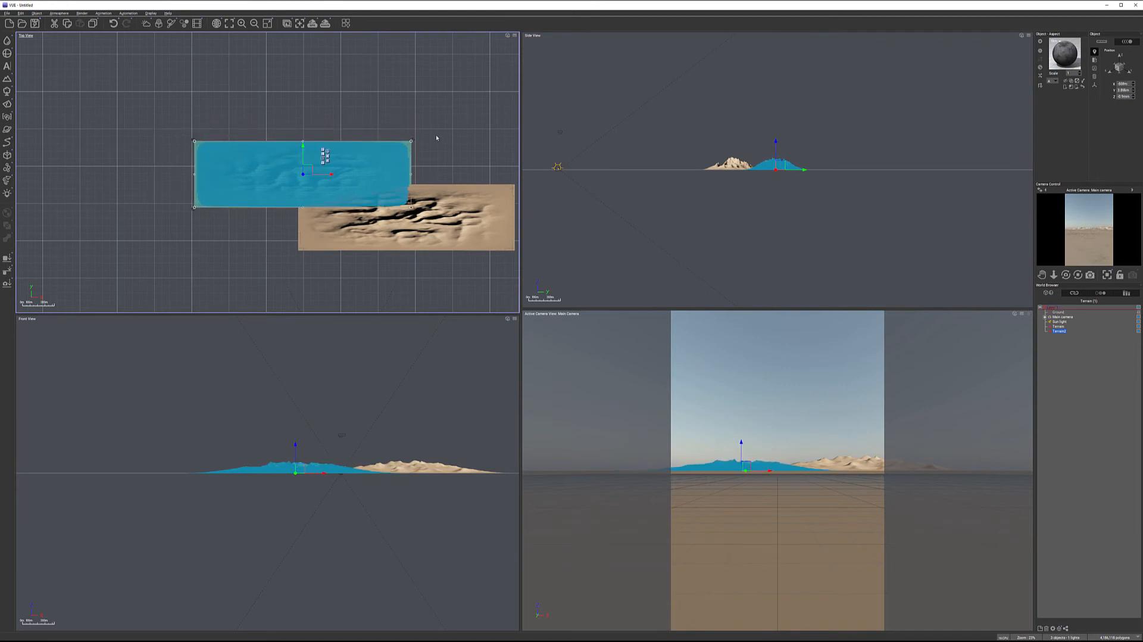
left_click_drag(410, 141, 482, 119)
left_click_drag(339, 161, 303, 156)
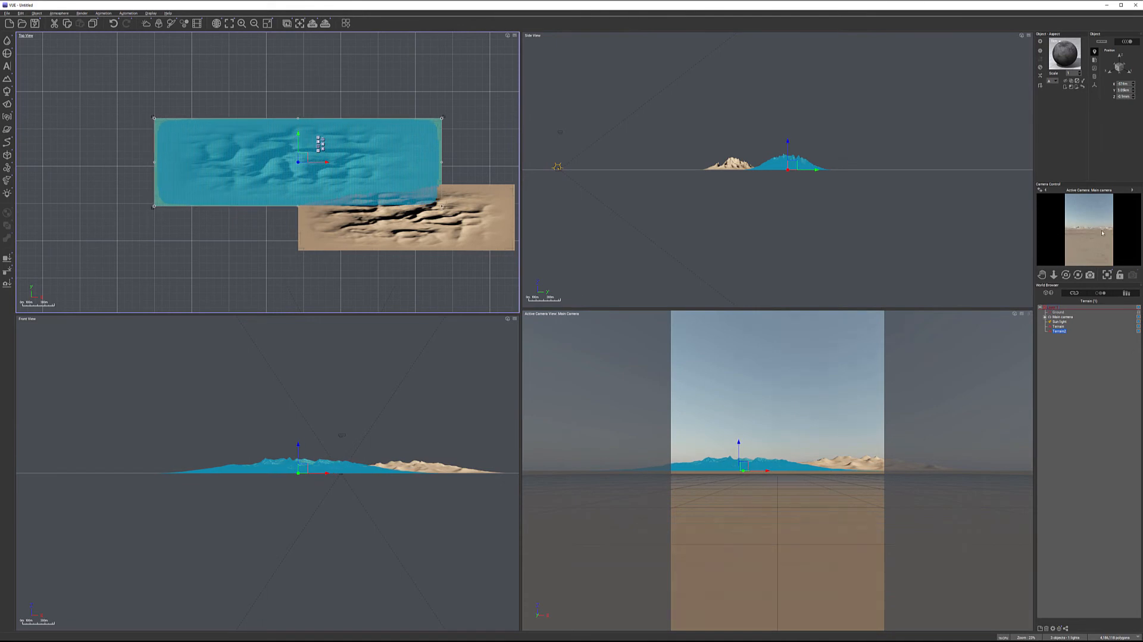
Step: Roughly double the front terrain's depth toward the camera and shift it slightly back and to the left in the top view
right_click_drag(345, 272, 342, 171)
left_click(402, 142)
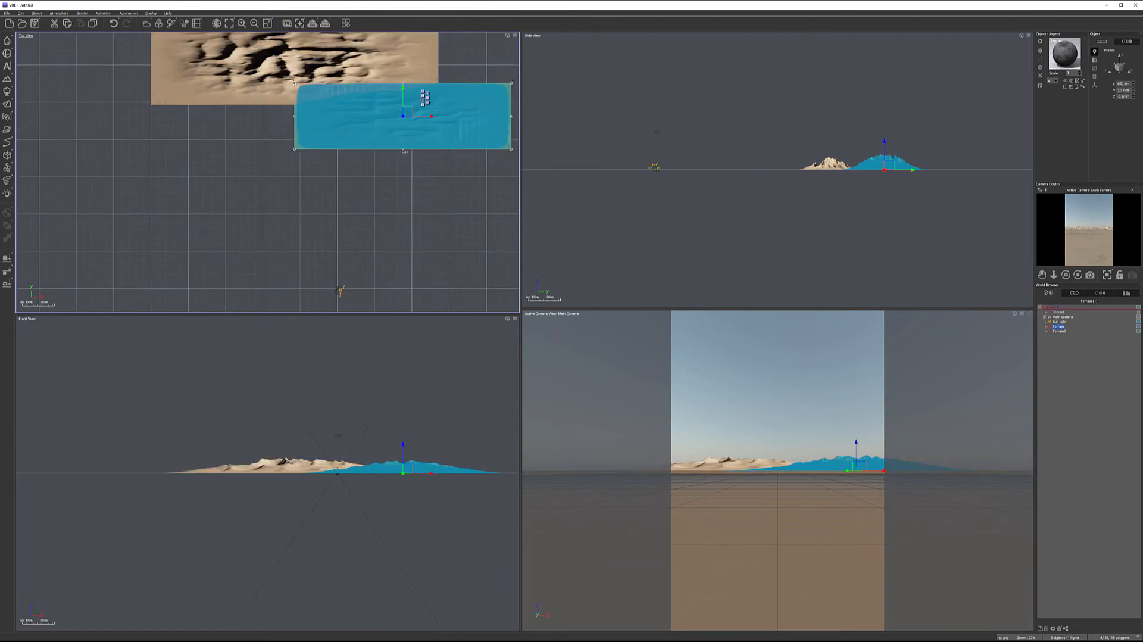
left_click_drag(403, 150, 401, 220)
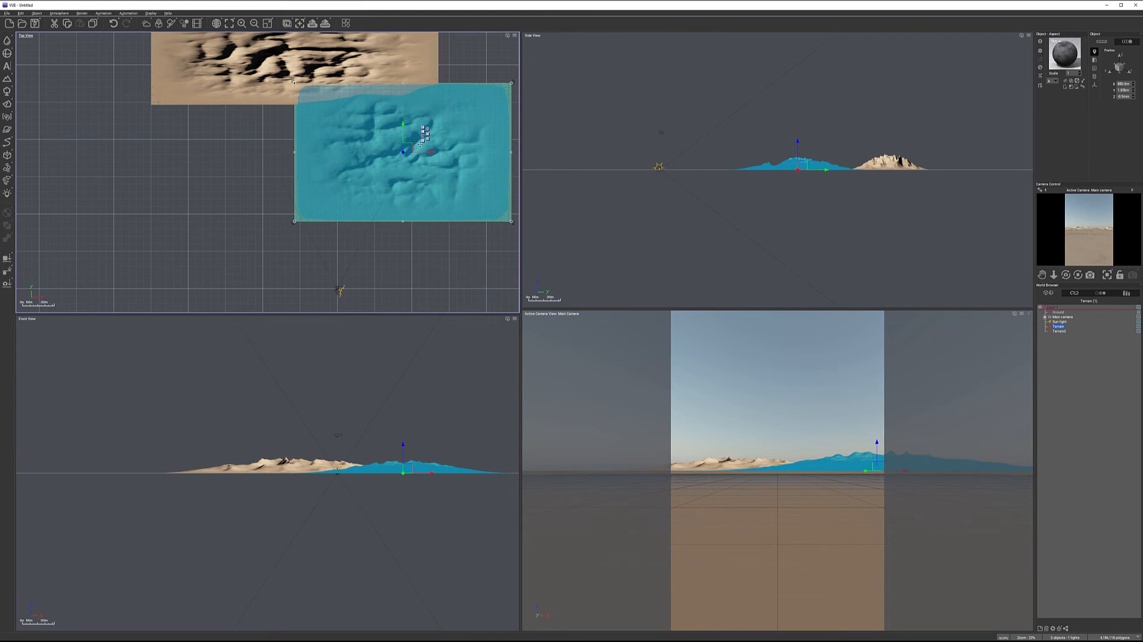
left_click_drag(405, 139, 390, 125)
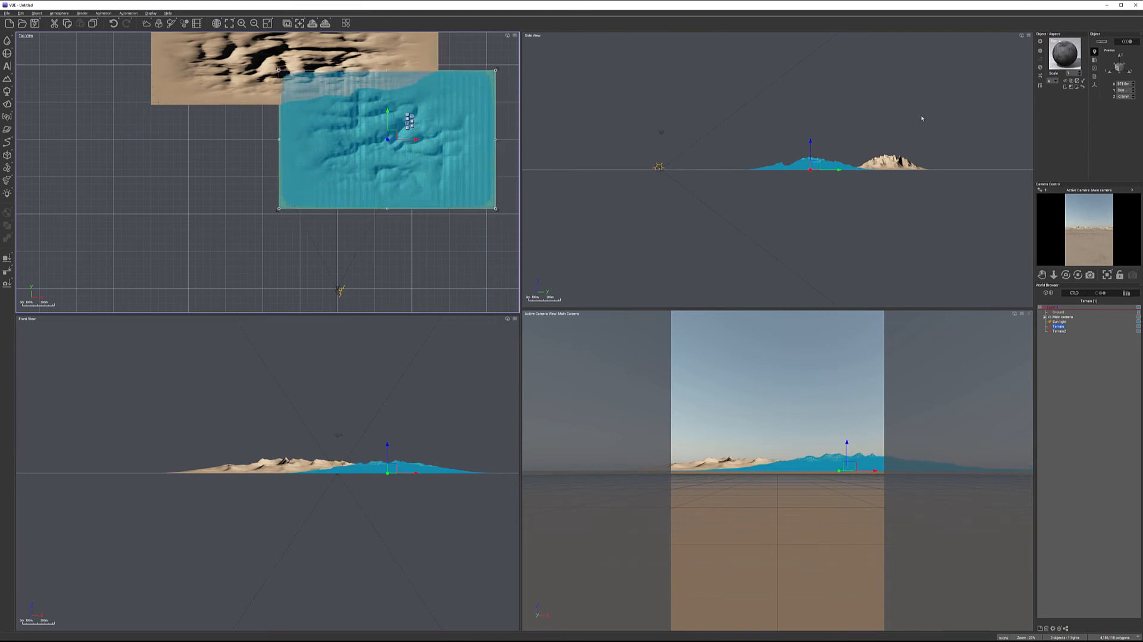
Step: Tilt the front terrain in the side view so its far side rises, and adjust its height until the near edge meets the ground
right_click_drag(809, 183, 805, 218)
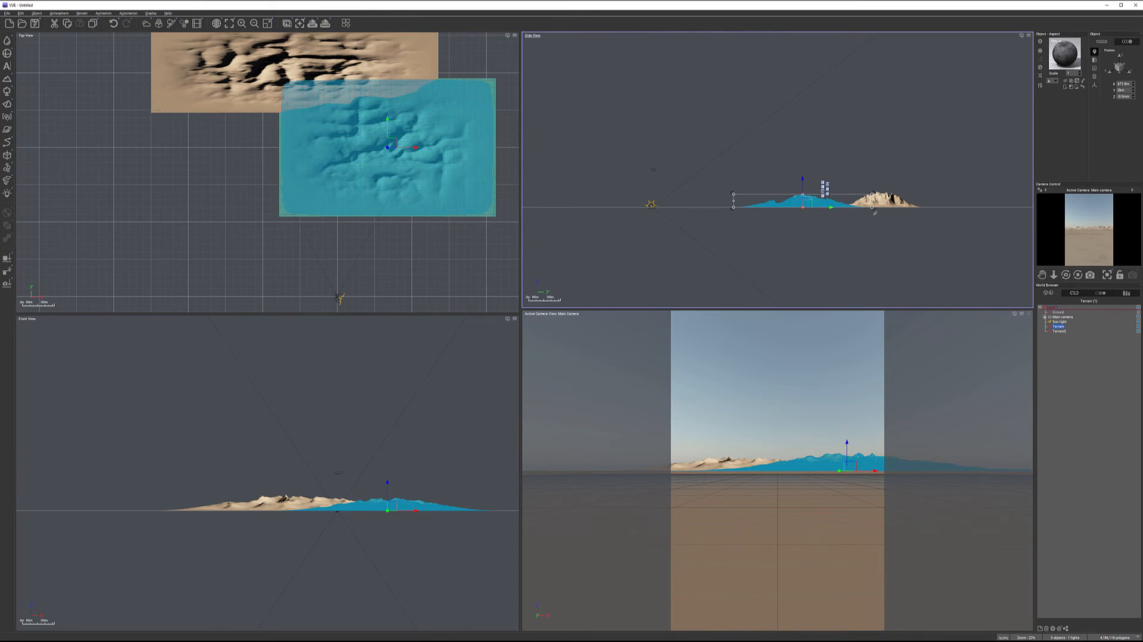
left_click_drag(875, 212, 876, 205)
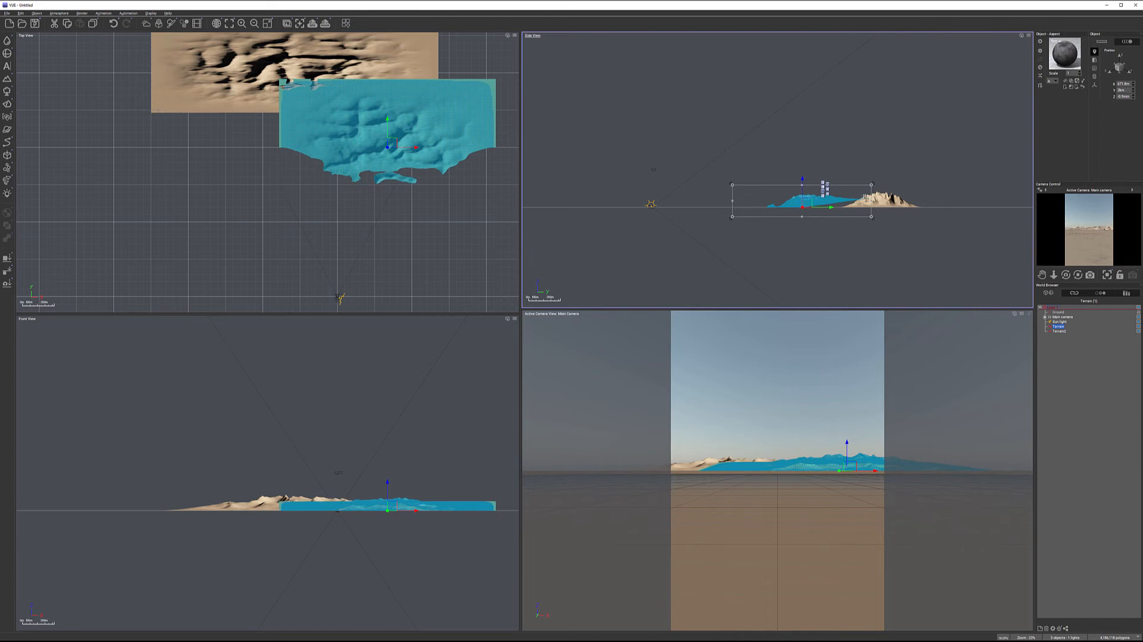
left_click_drag(805, 205, 808, 197)
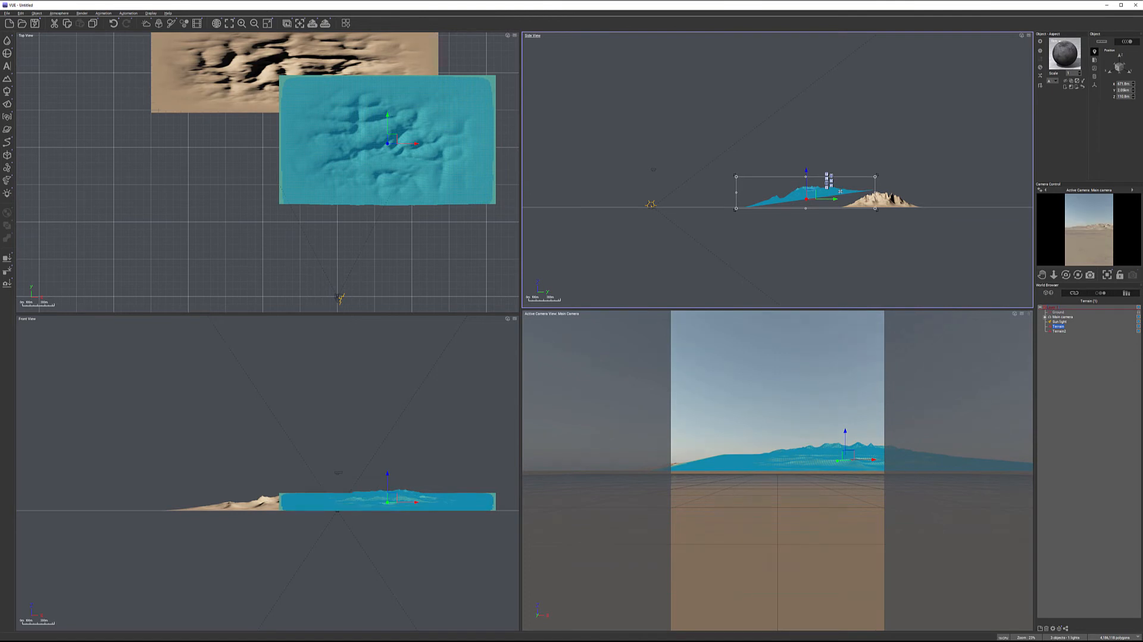
left_click_drag(877, 212, 877, 219)
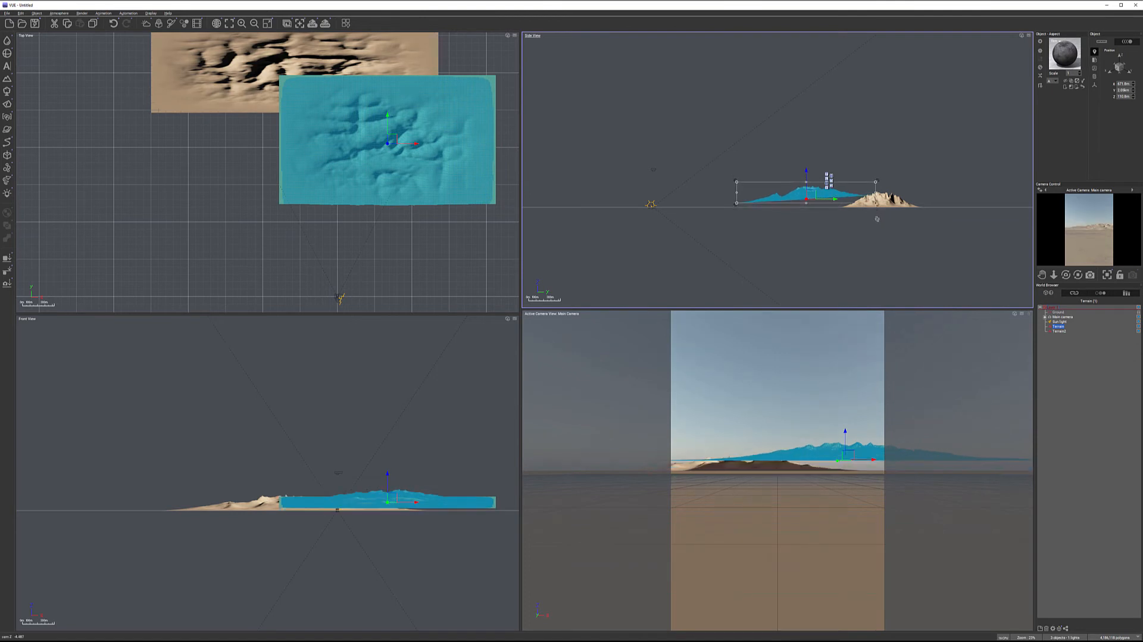
left_click_drag(814, 195, 812, 197)
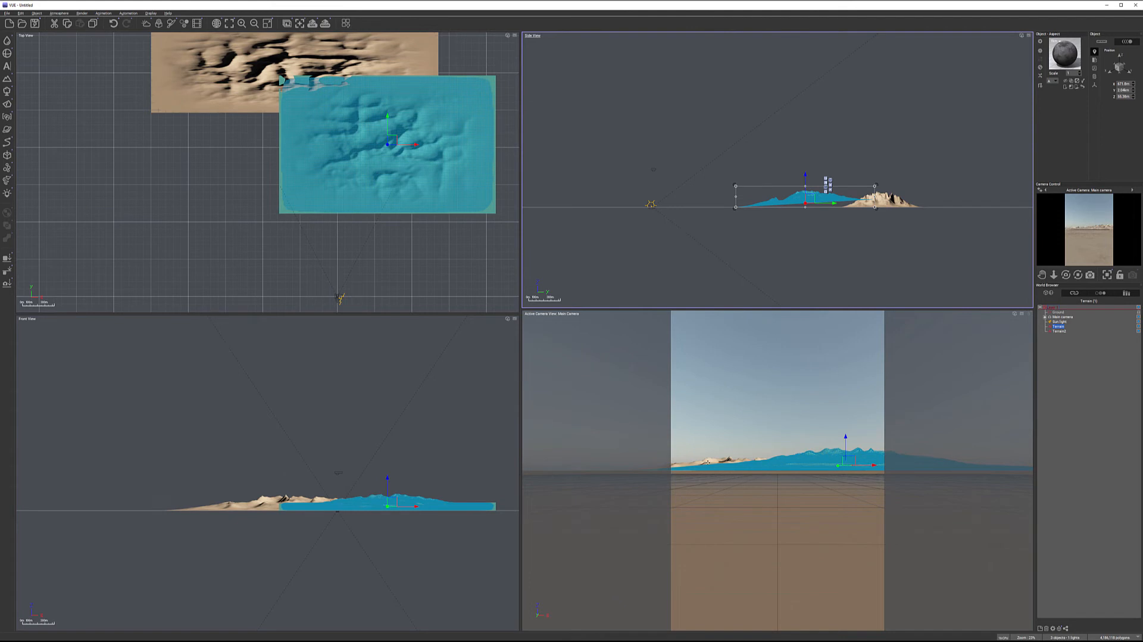
Step: Tilt the rear terrain upward away from the camera in the side view, deepening it and shifting it farther back
left_click(903, 205)
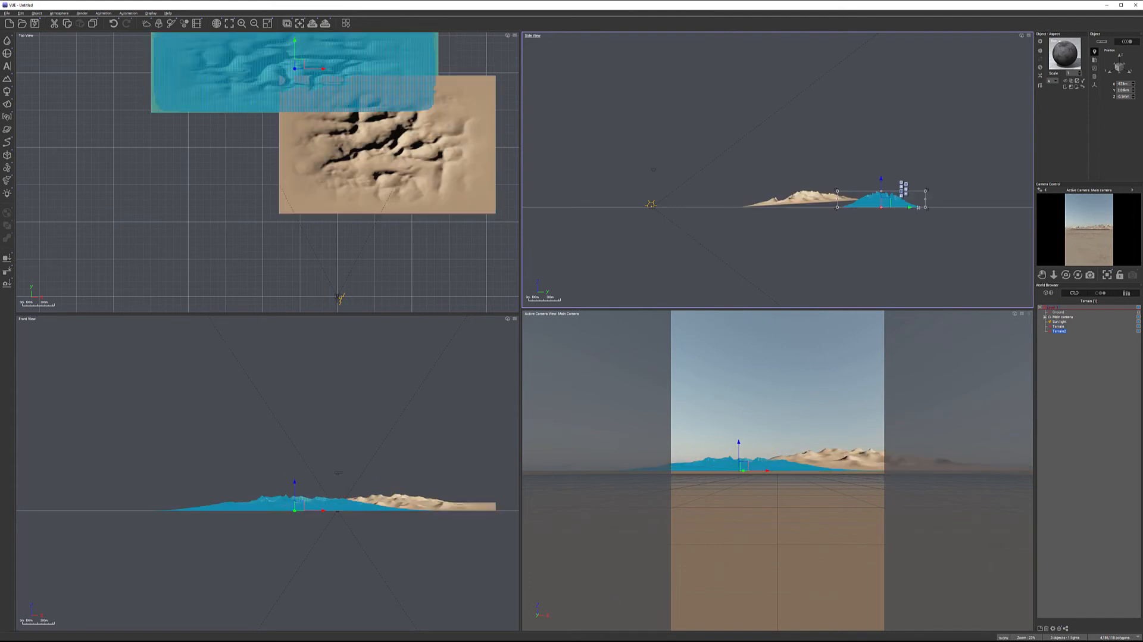
mouse_move(927, 209)
left_mouse_down()
mouse_move(985, 207)
mouse_move(916, 197)
left_mouse_up()
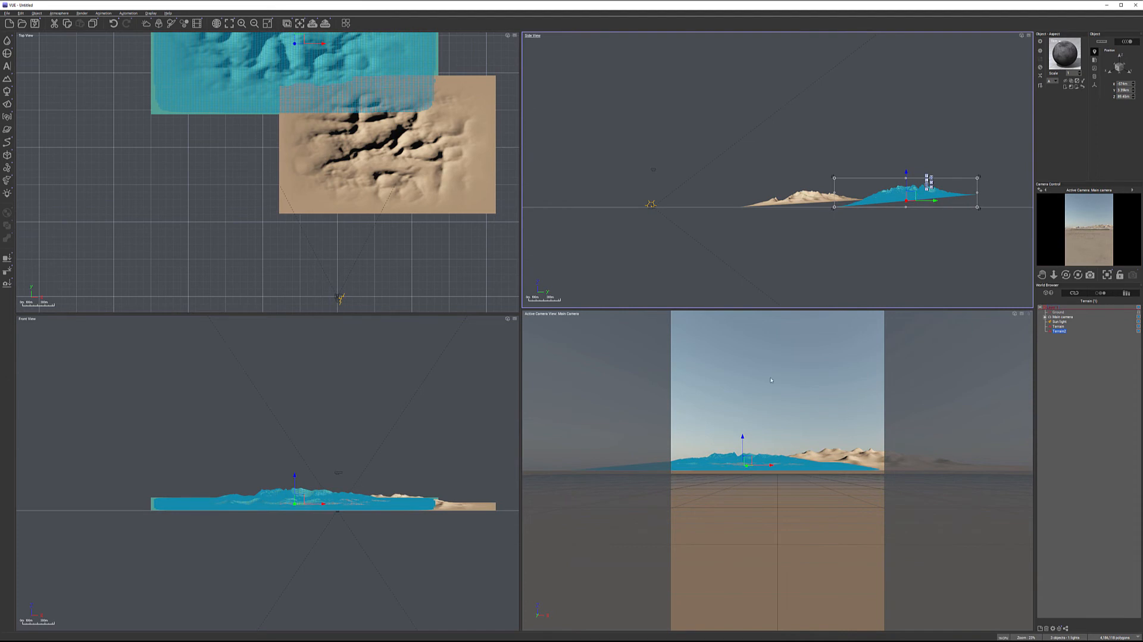
Step: Render only a strip around the mountain ranges in the camera view to check them, and close the render display
right_click(1117, 233)
right_click(640, 360)
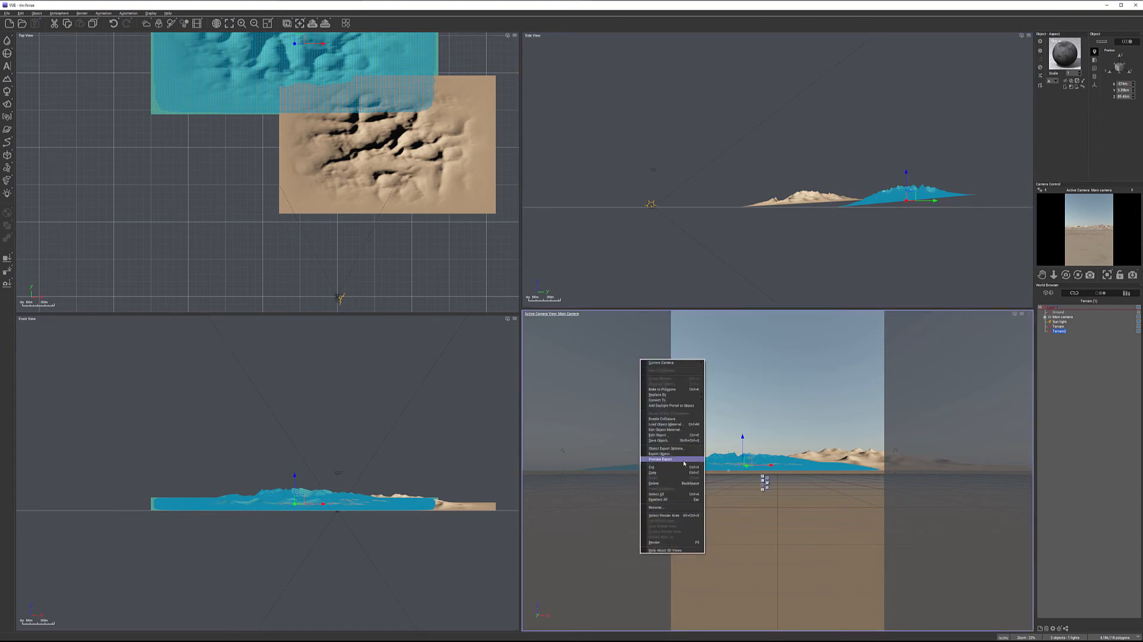
left_click(664, 515)
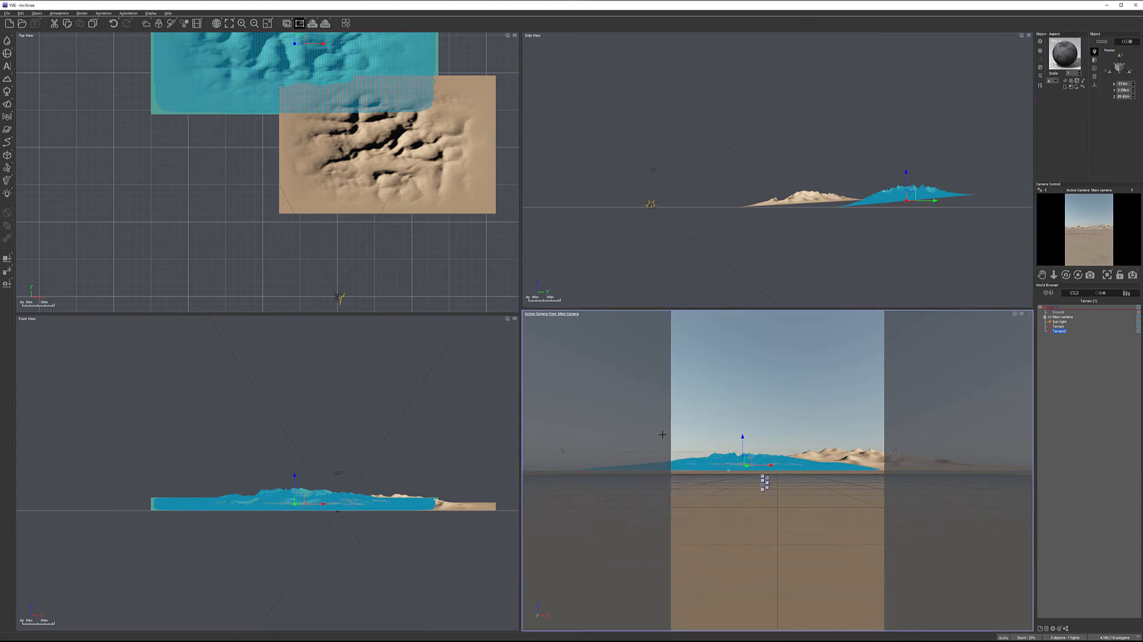
left_click_drag(661, 435, 907, 491)
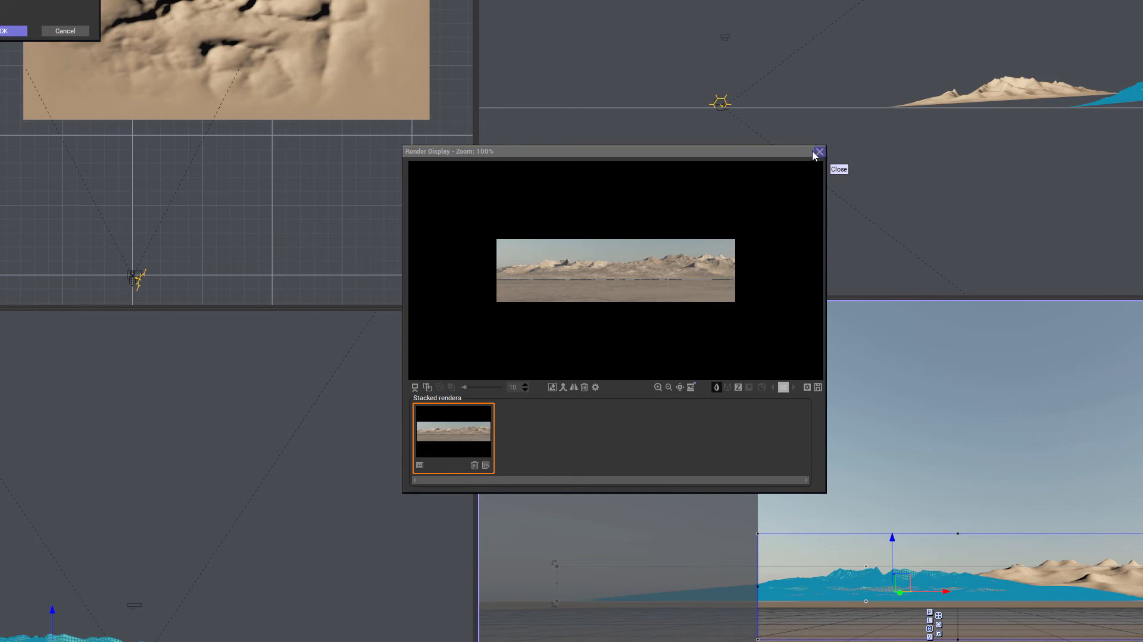
left_click(13, 31)
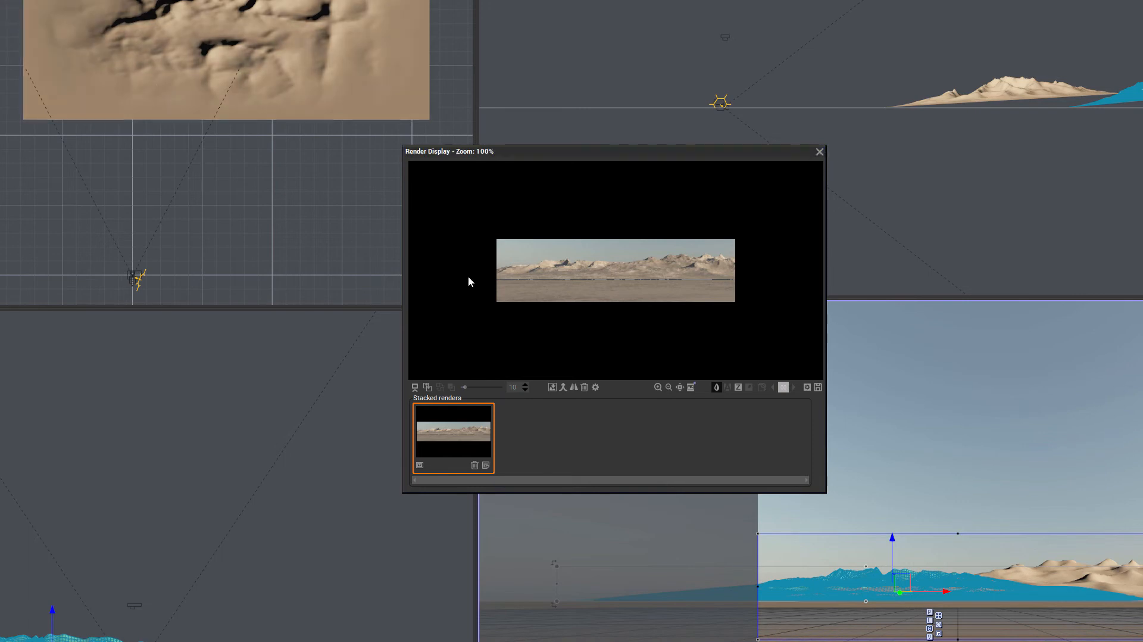
left_click(818, 153)
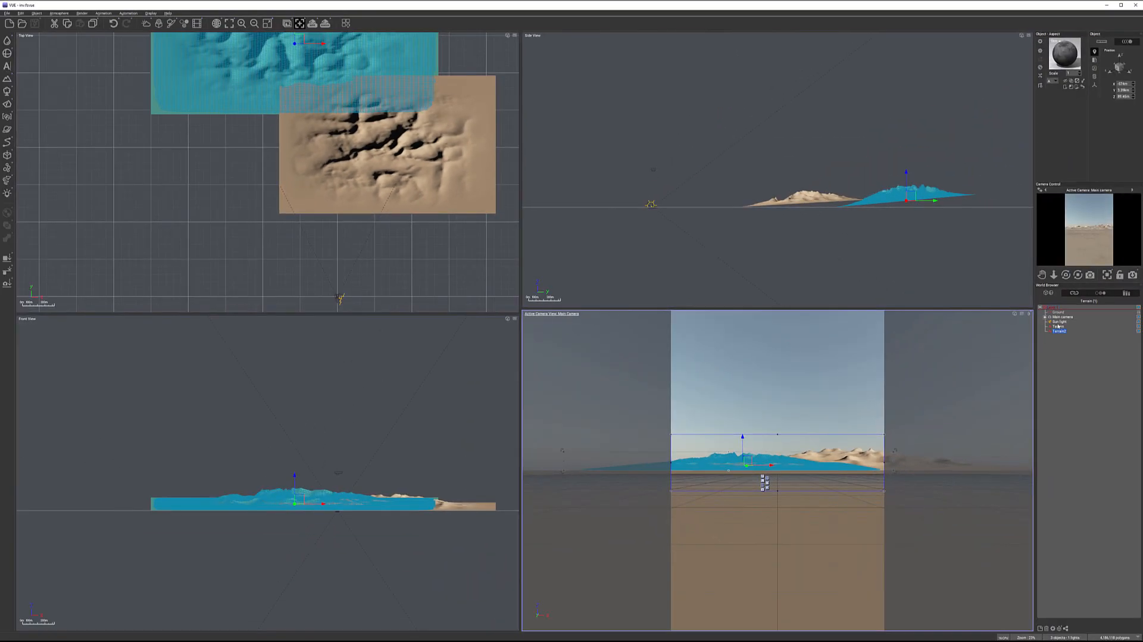
Step: Select both terrains and lower them slightly in the side view, and discard the camera view's render area
left_click(1057, 327, "ctrl")
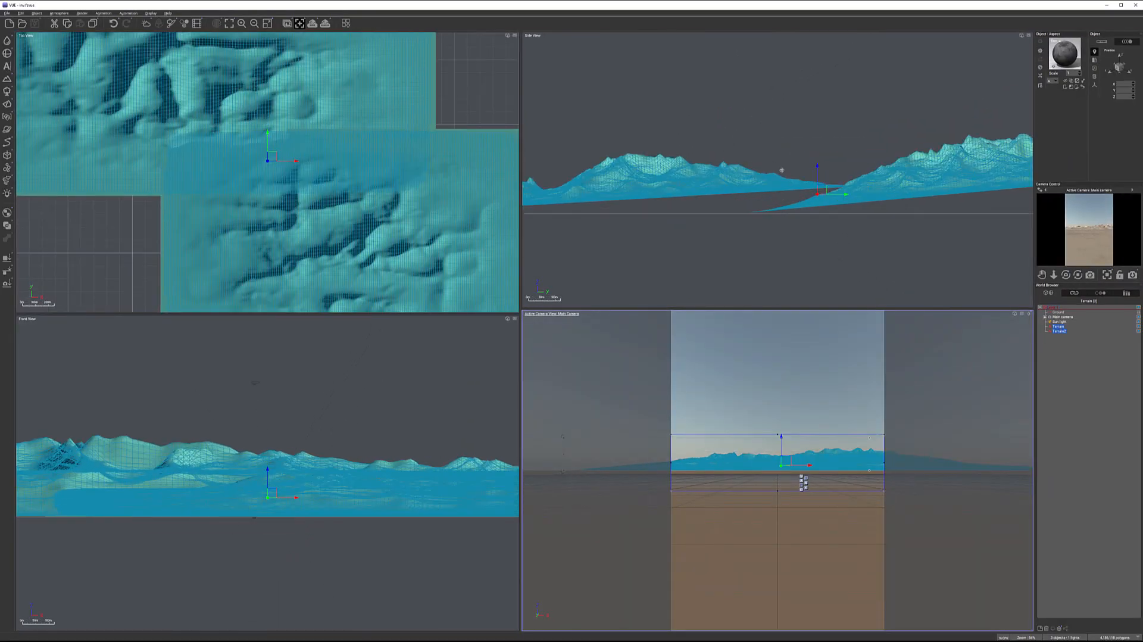
left_click(822, 190)
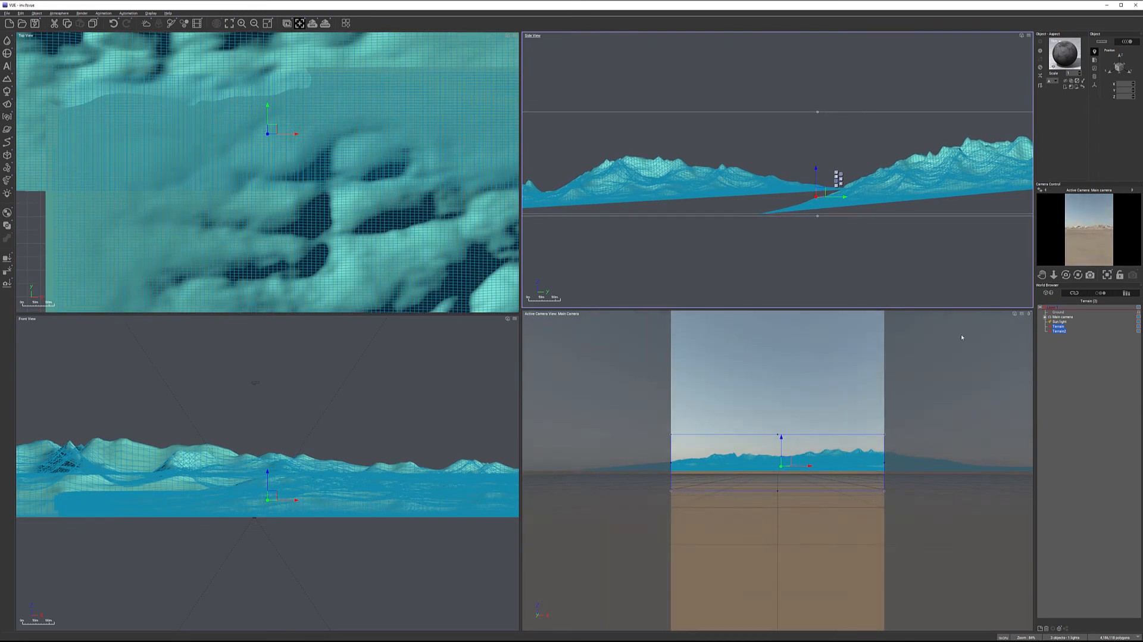
right_click(918, 354)
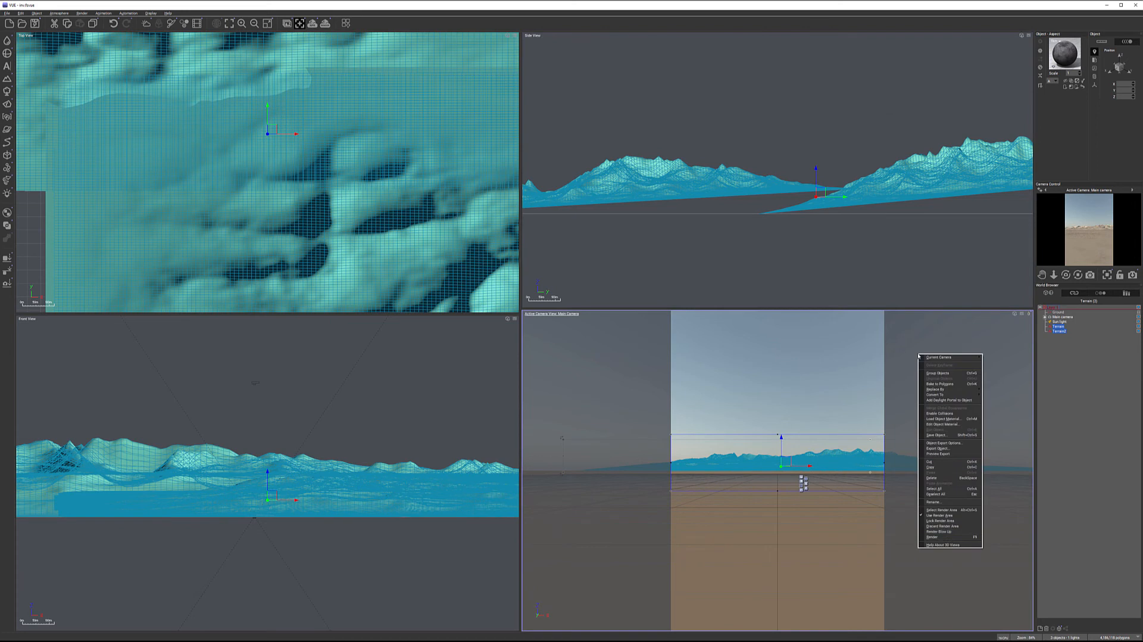
left_click(961, 527)
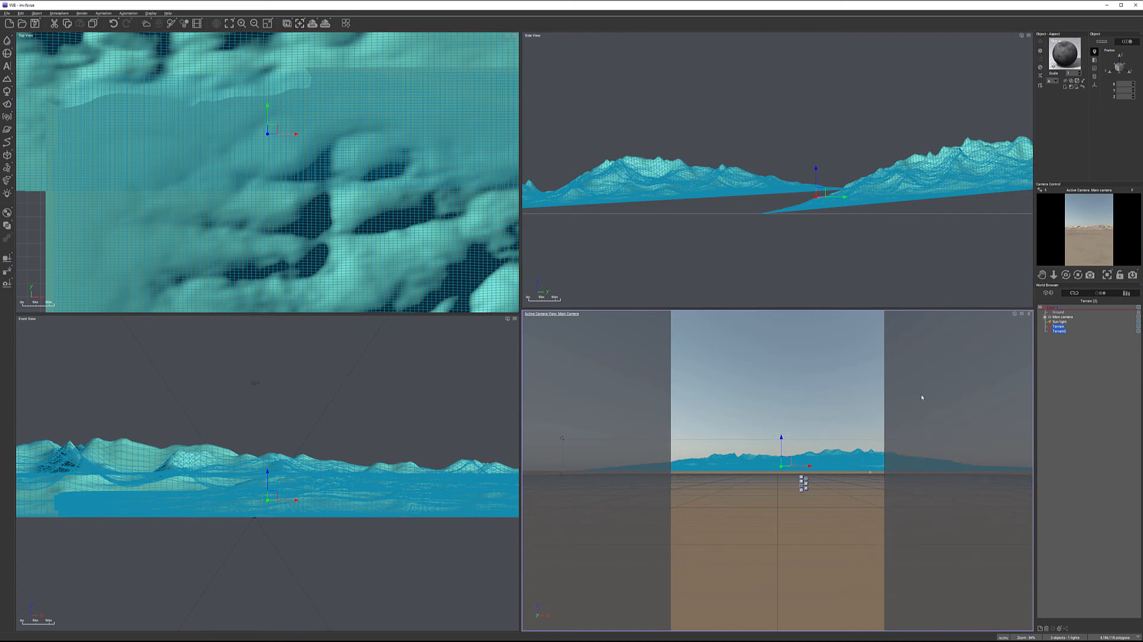
Step: Add a new standard terrain and place it in the top view between the camera and the front mountain range
key("alt")
scroll(349, 155, "down", 8)
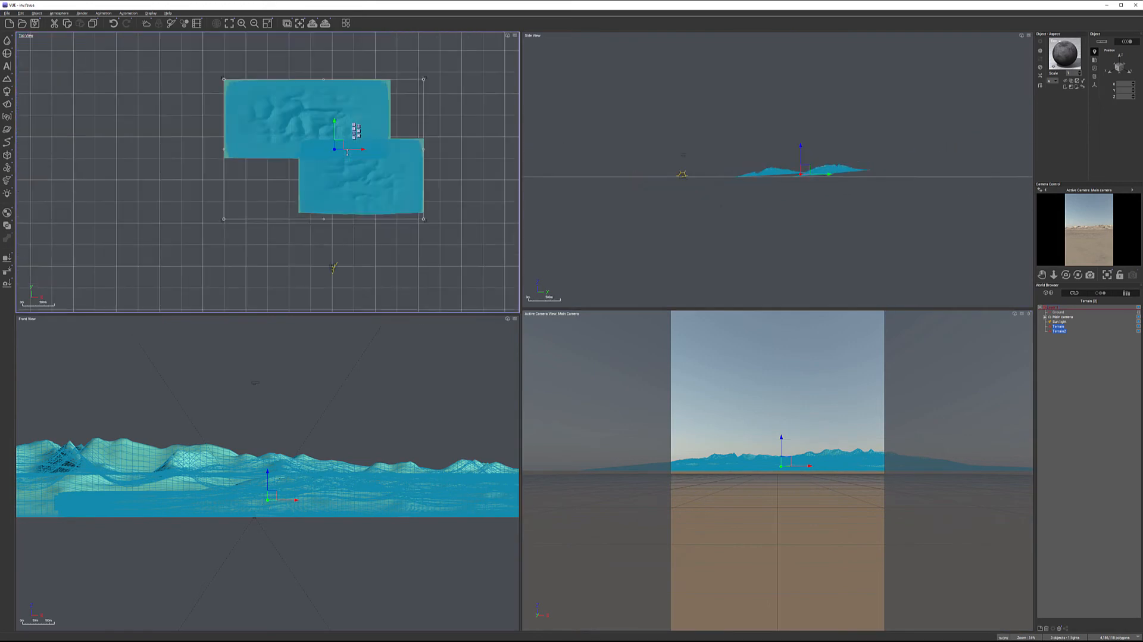
middle_click_drag(321, 225, 359, 161)
scroll(359, 160, "up", 3)
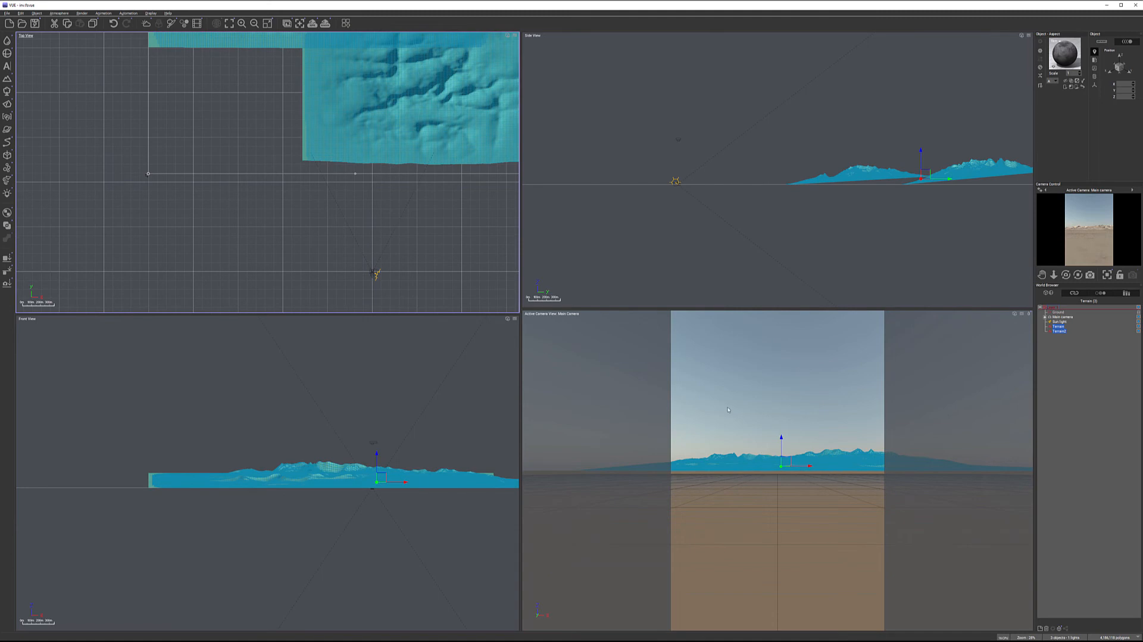
middle_click_drag(408, 212, 394, 232)
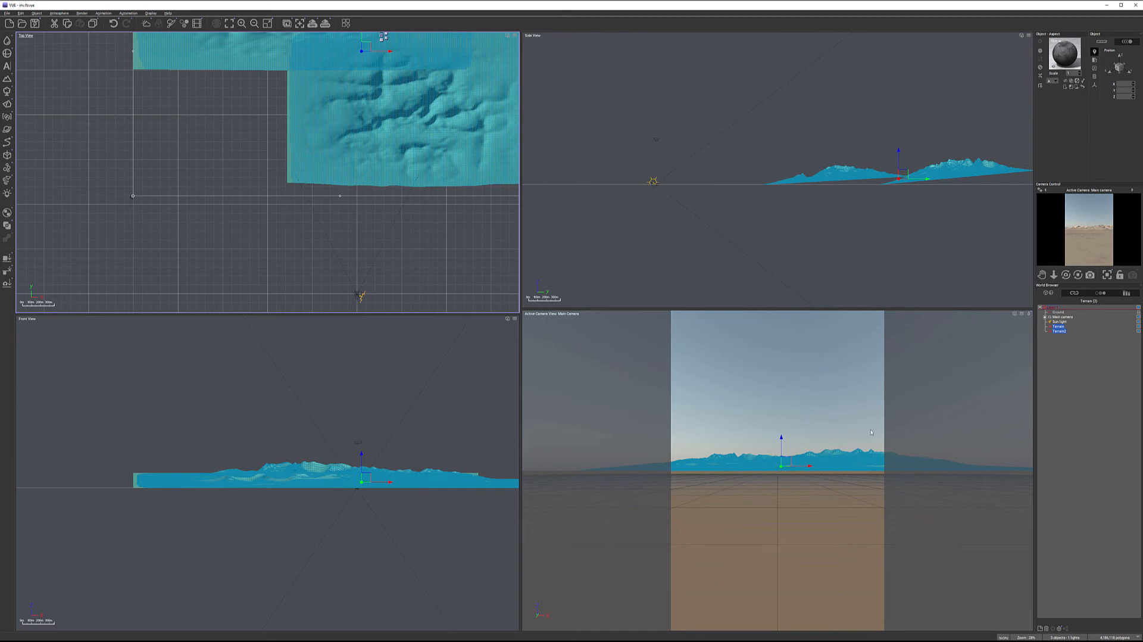
mouse_move(449, 208)
right_mouse_down()
mouse_move(416, 223)
mouse_move(437, 215)
right_mouse_up()
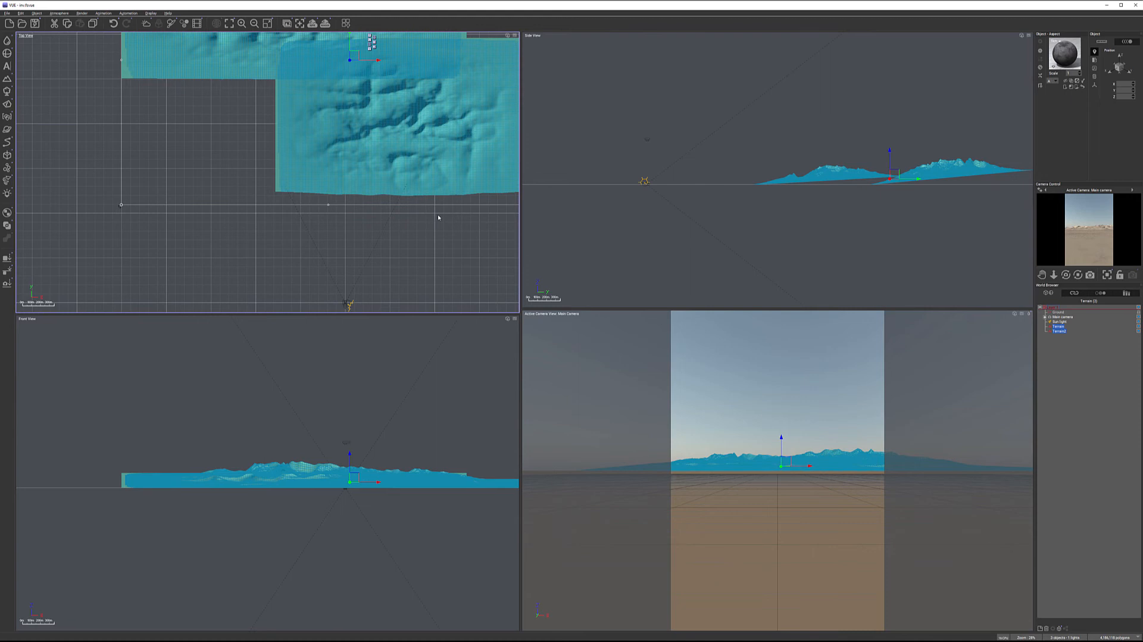
left_click(7, 79)
left_click_drag(275, 171, 350, 230)
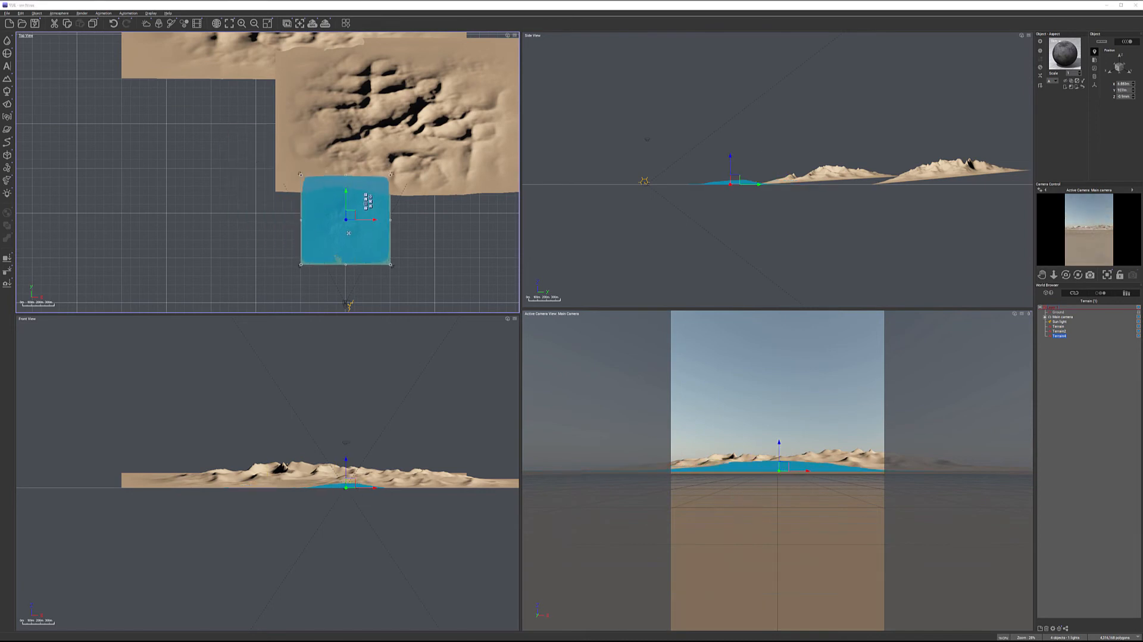
Step: Open the new foreground terrain in the Terrain Editor and double its resolution four times
double_click(348, 233)
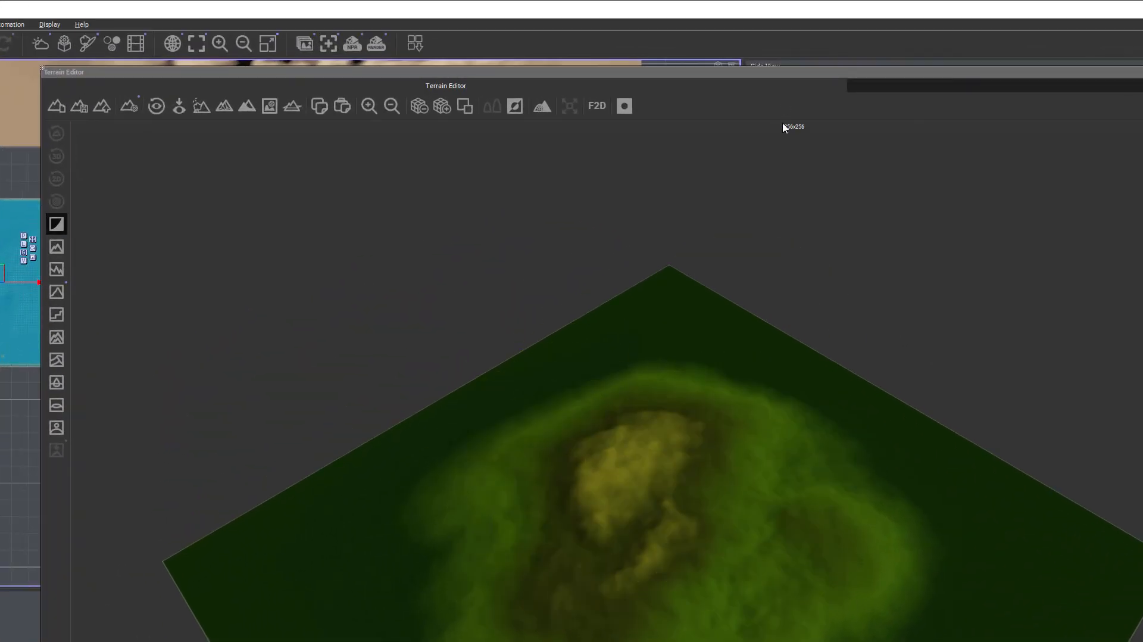
left_click(441, 106)
left_click(442, 106)
left_click(441, 106)
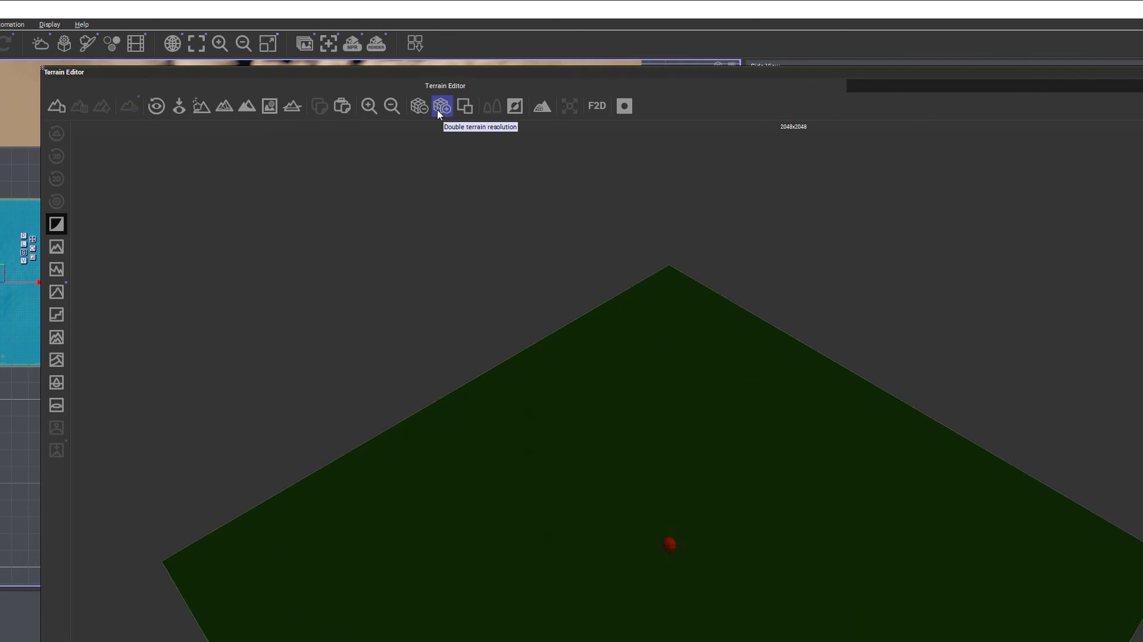
left_click(439, 112)
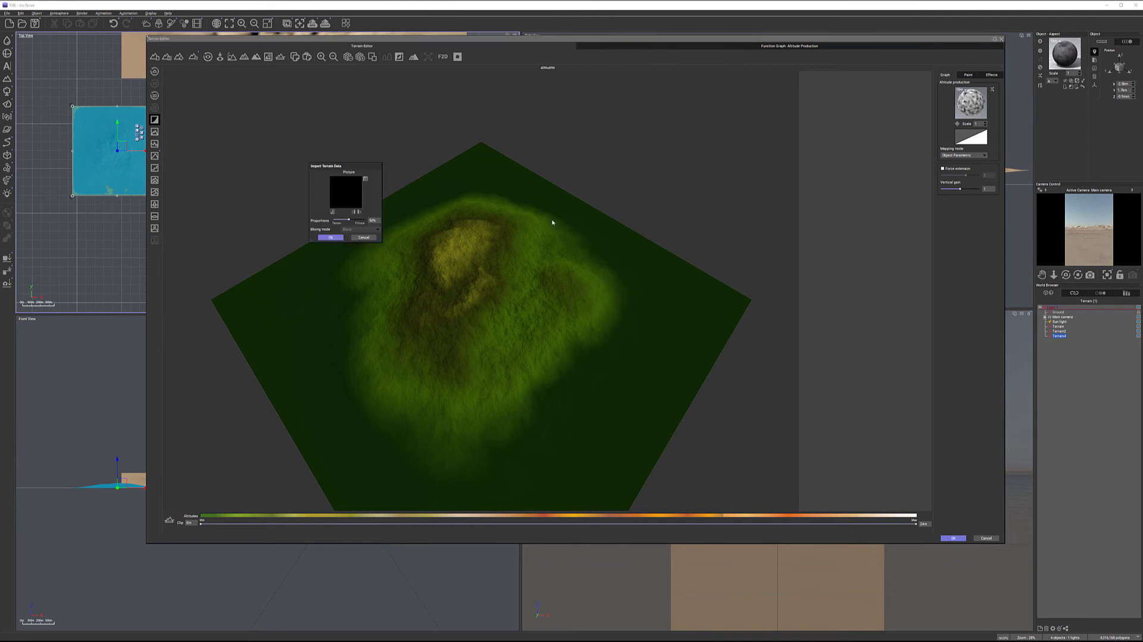
Step: Load the height map 4height.tif from the Maps folder as the picture for the terrain data import
left_click_drag(338, 166, 472, 165)
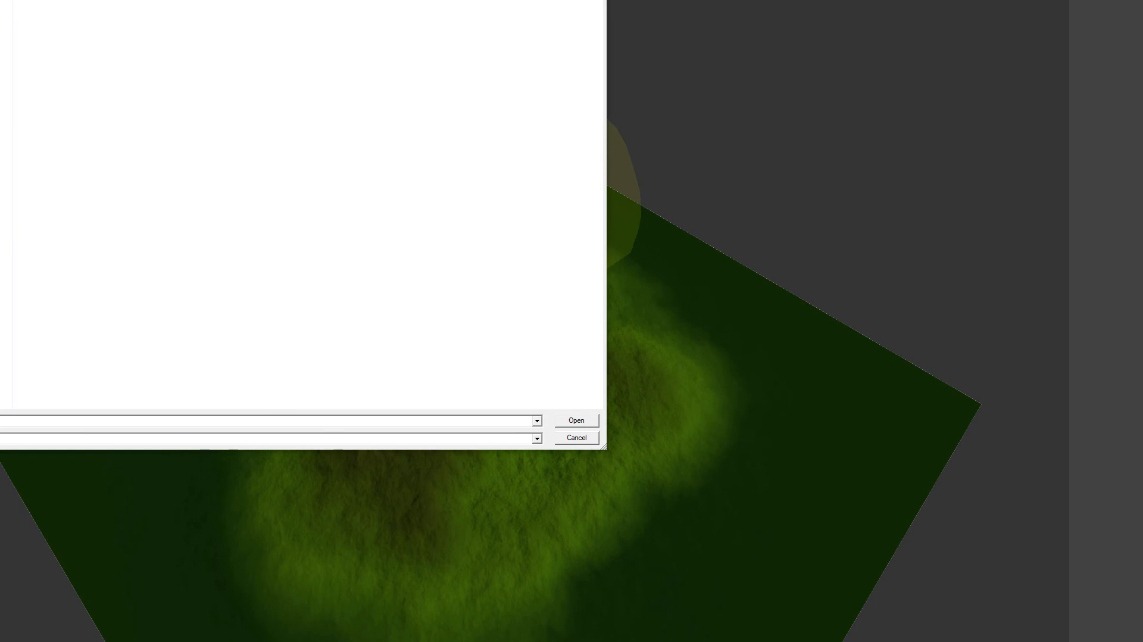
left_click_drag(61, 0, 404, 16)
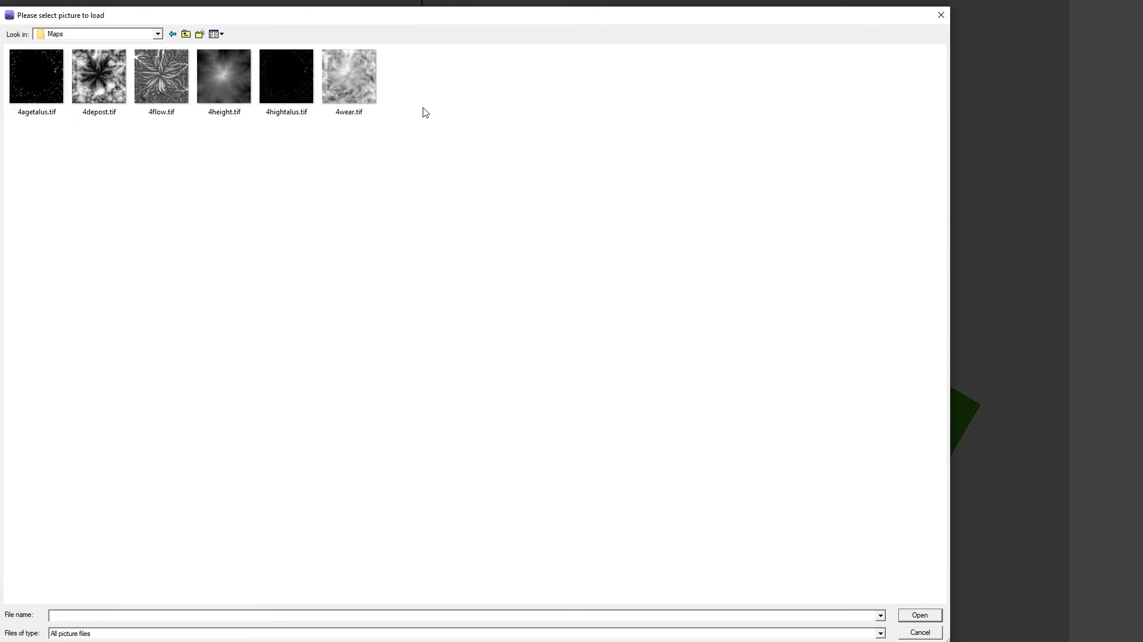
left_click(33, 89)
left_click(223, 94)
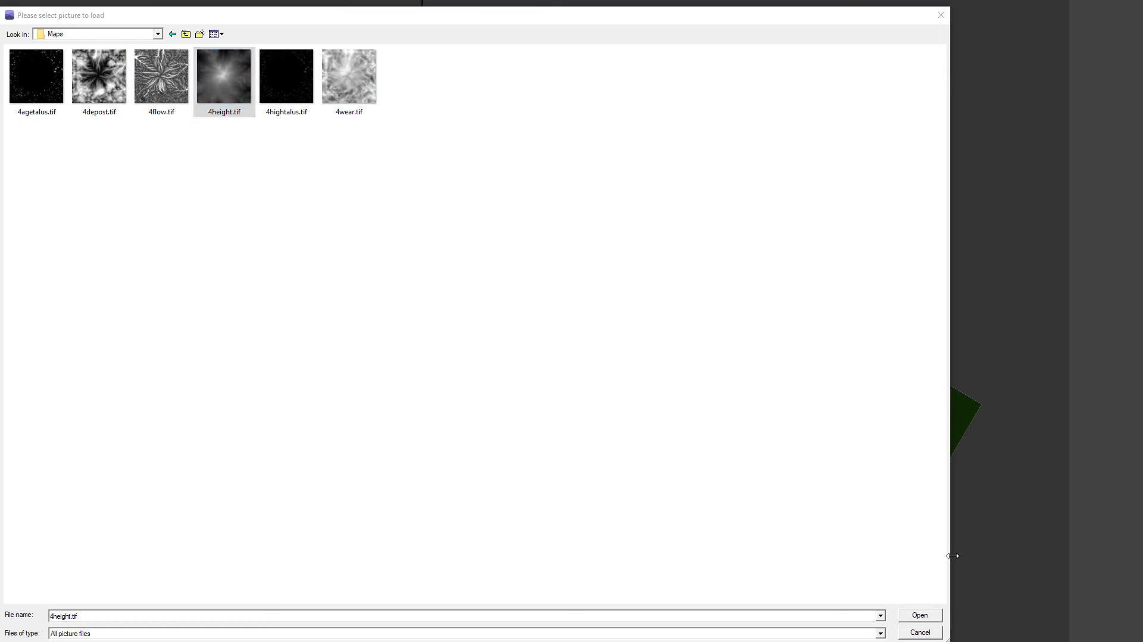
left_click(922, 617)
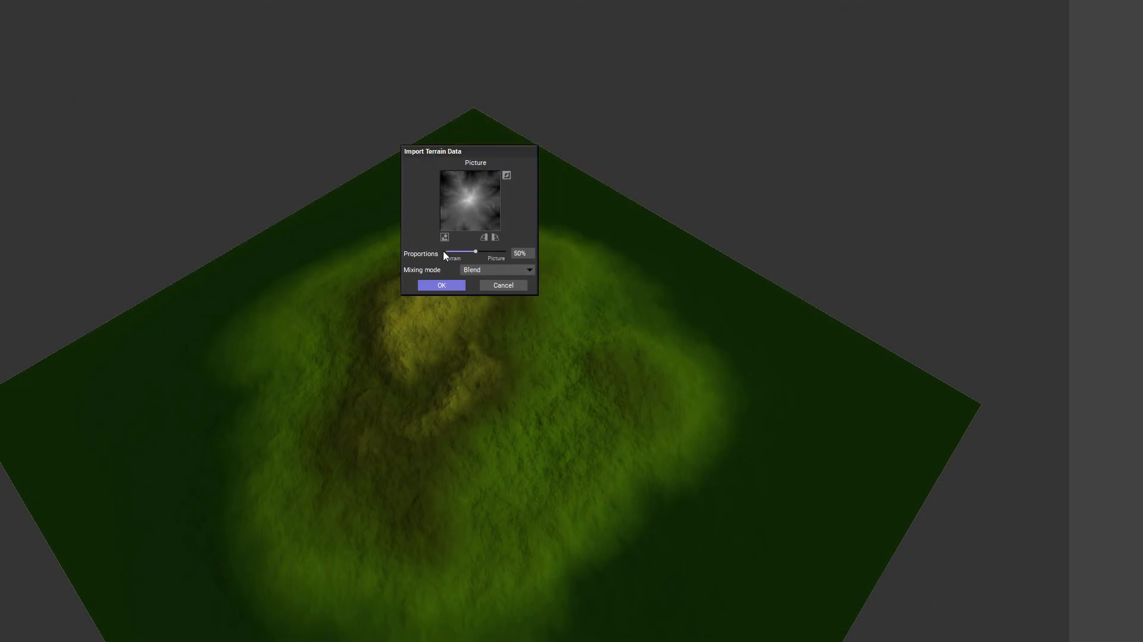
Step: Set the import proportions to 100% picture in Blend mode, apply the import and accept the terrain edits
left_click_drag(514, 244, 580, 233)
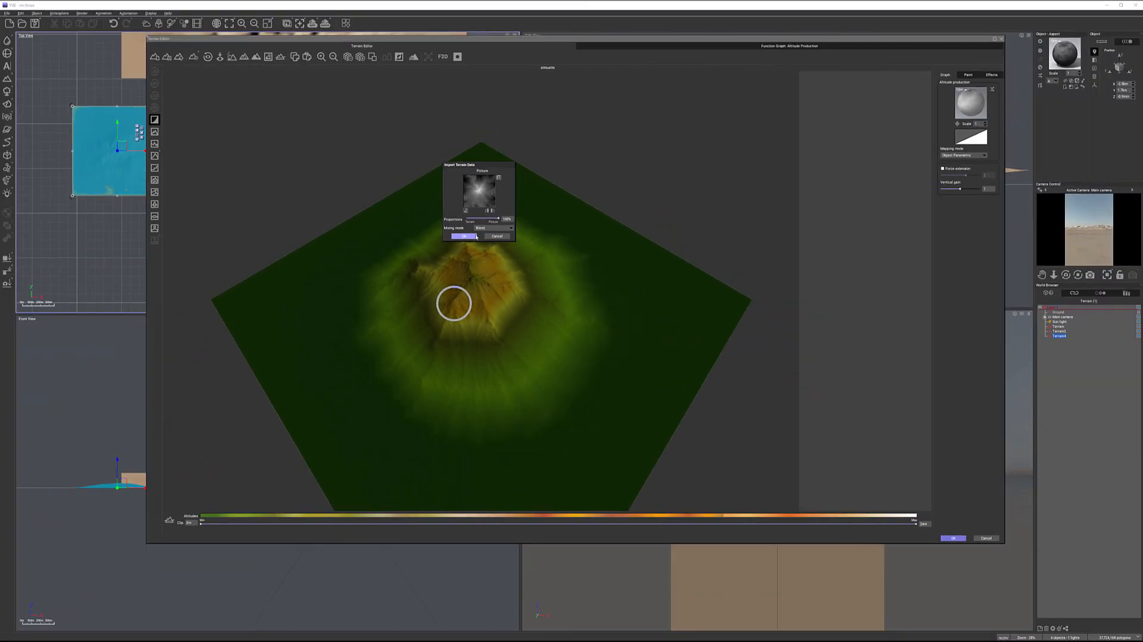
left_click(469, 247)
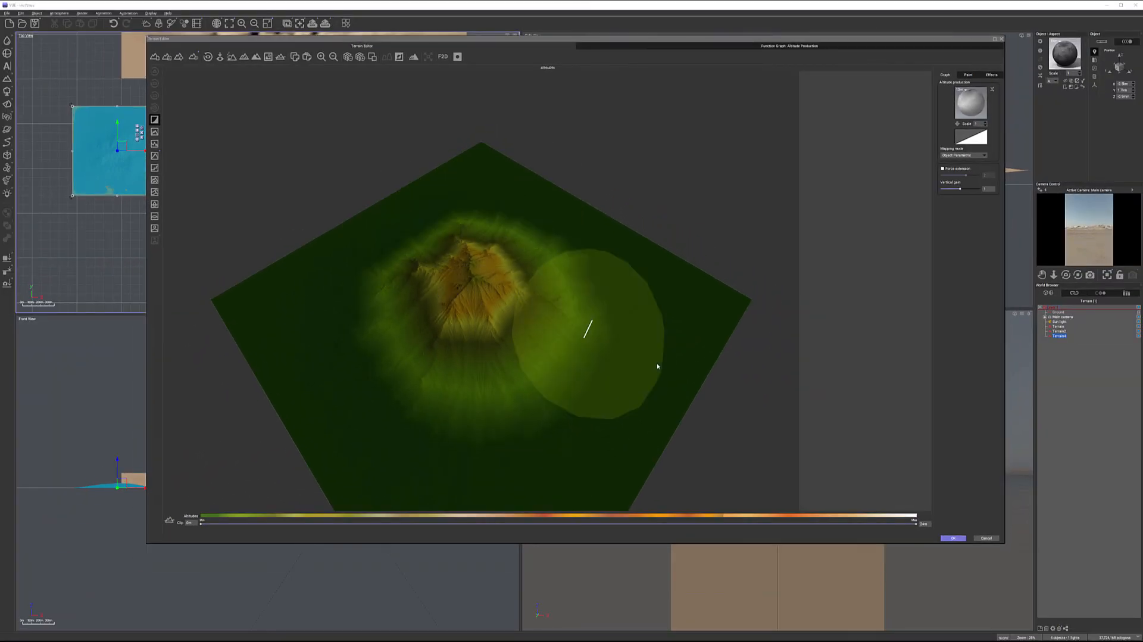
left_click(960, 538)
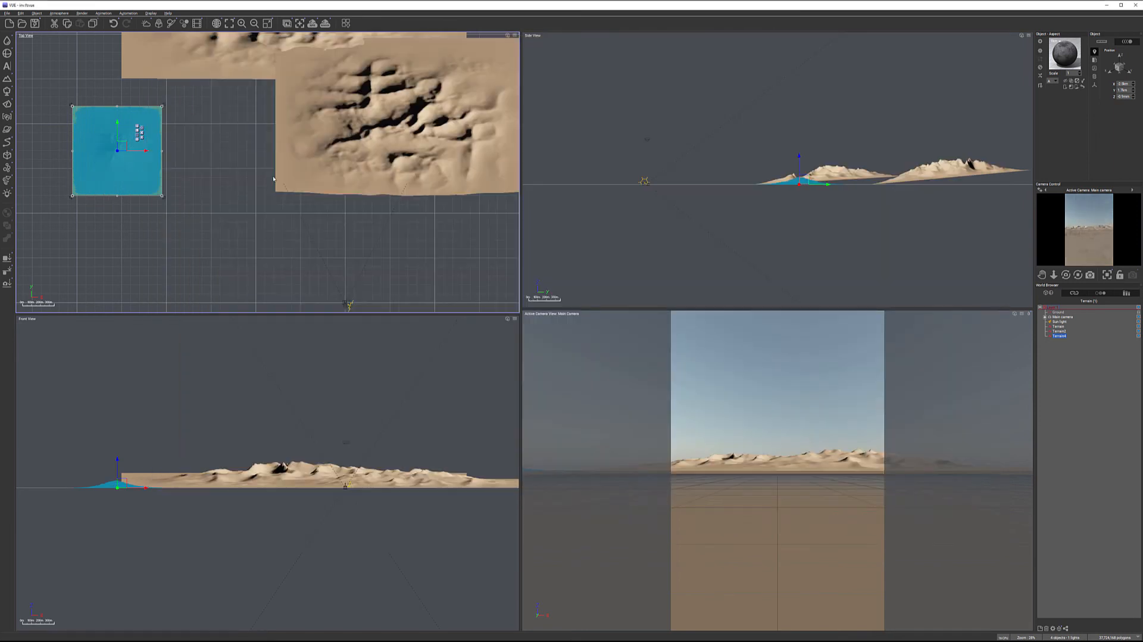
Step: Place the imported mountain terrain in front of the mountain ranges and scale it up to well over twice its size
left_click_drag(121, 144, 374, 199)
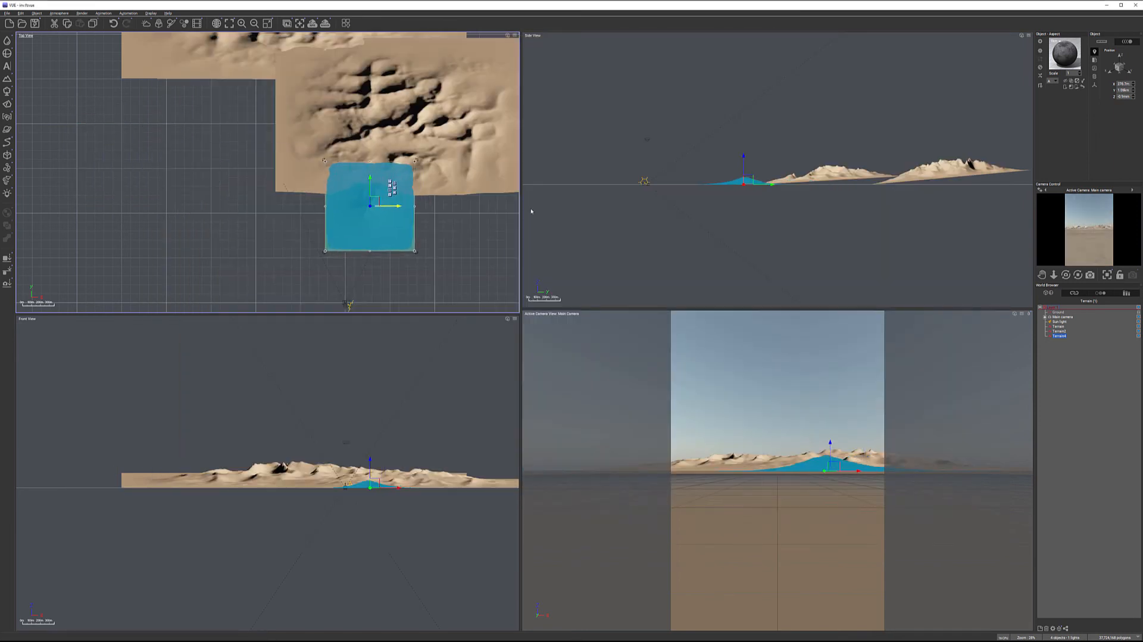
left_click(755, 178)
left_click_drag(786, 176, 818, 144)
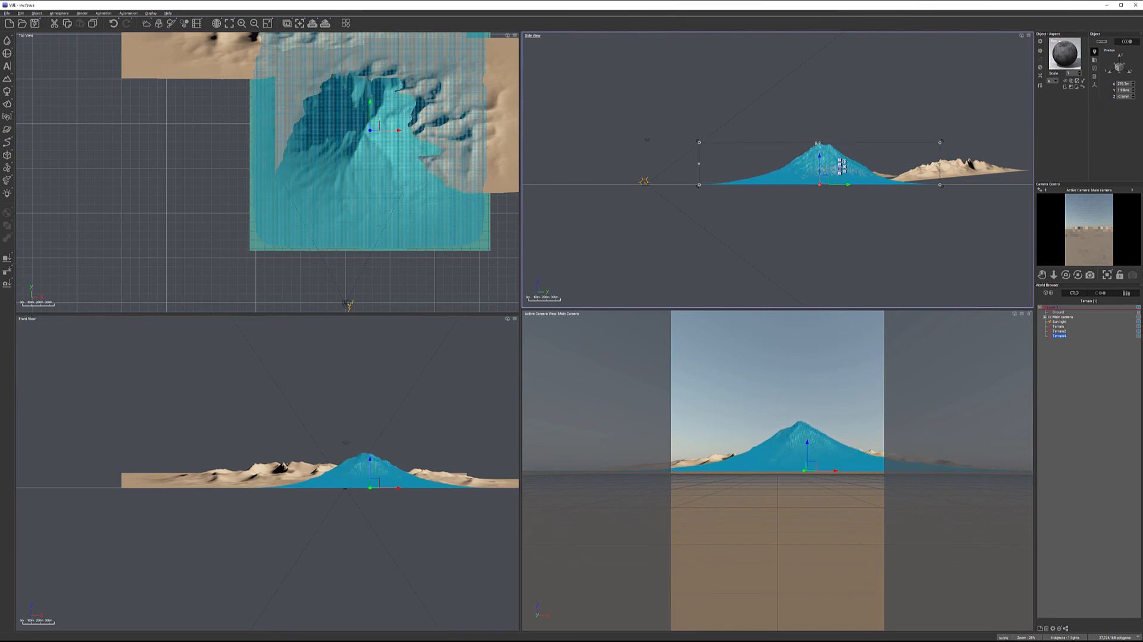
Step: Move the mountain terrain closer to the camera and toward the right of the frame, and reduce its height slightly
left_click_drag(378, 126, 411, 172)
left_click(773, 162)
left_click_drag(772, 142, 773, 148)
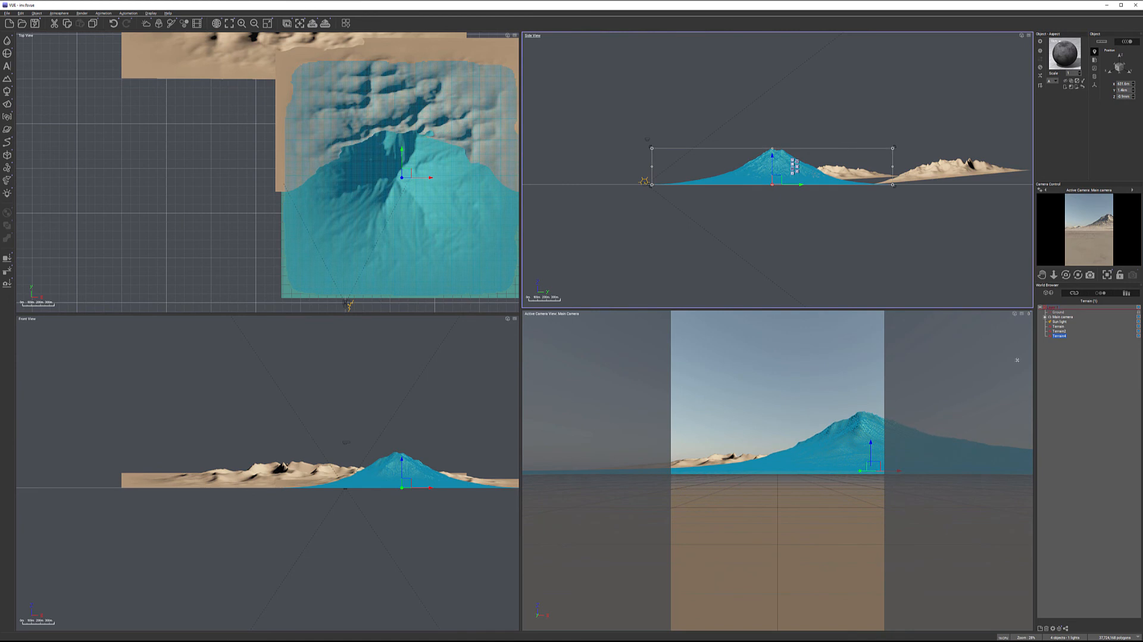
Step: Shift the front range terrain slightly left and bring the back range terrain, Terrain2, closer to the camera
left_click(1064, 326)
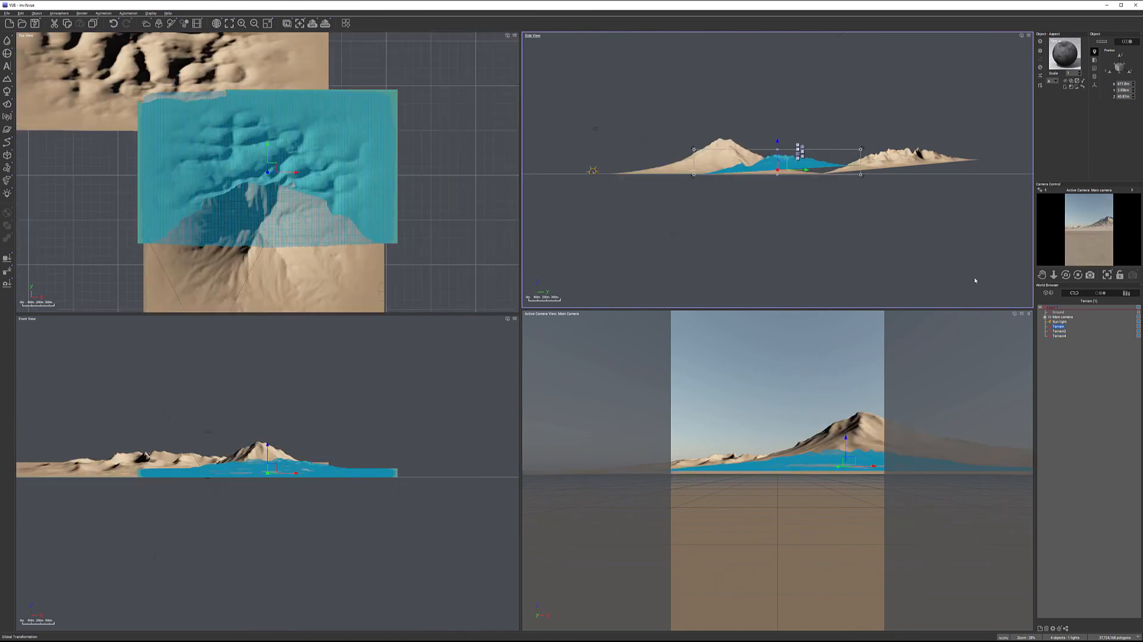
mouse_move(278, 165)
left_mouse_down()
mouse_move(237, 164)
mouse_move(262, 161)
left_mouse_up()
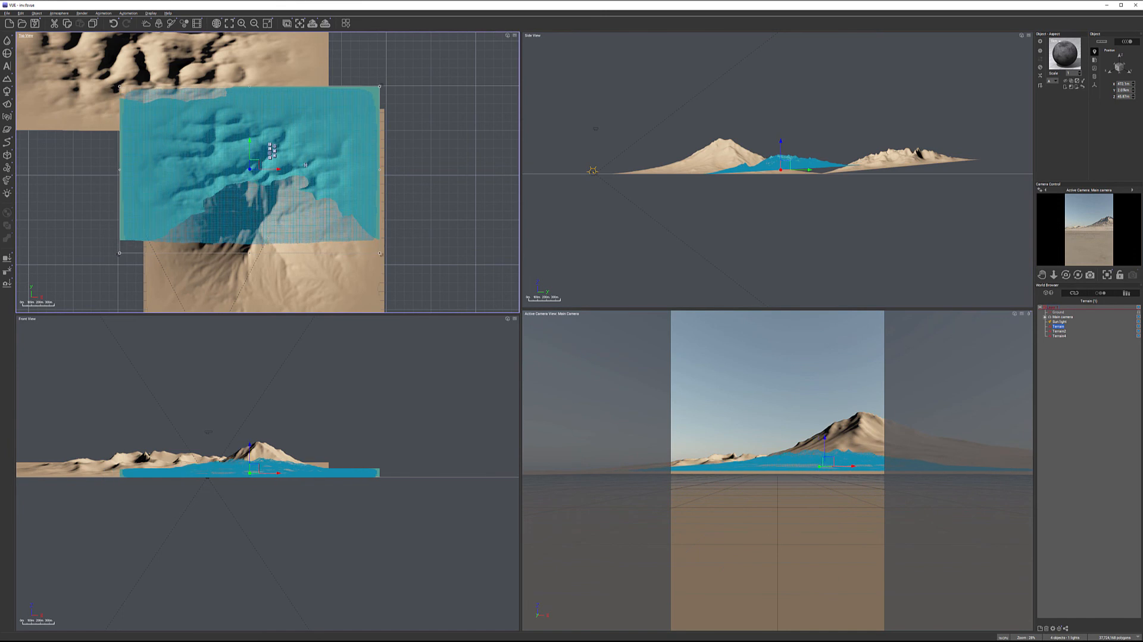
left_click(1059, 331)
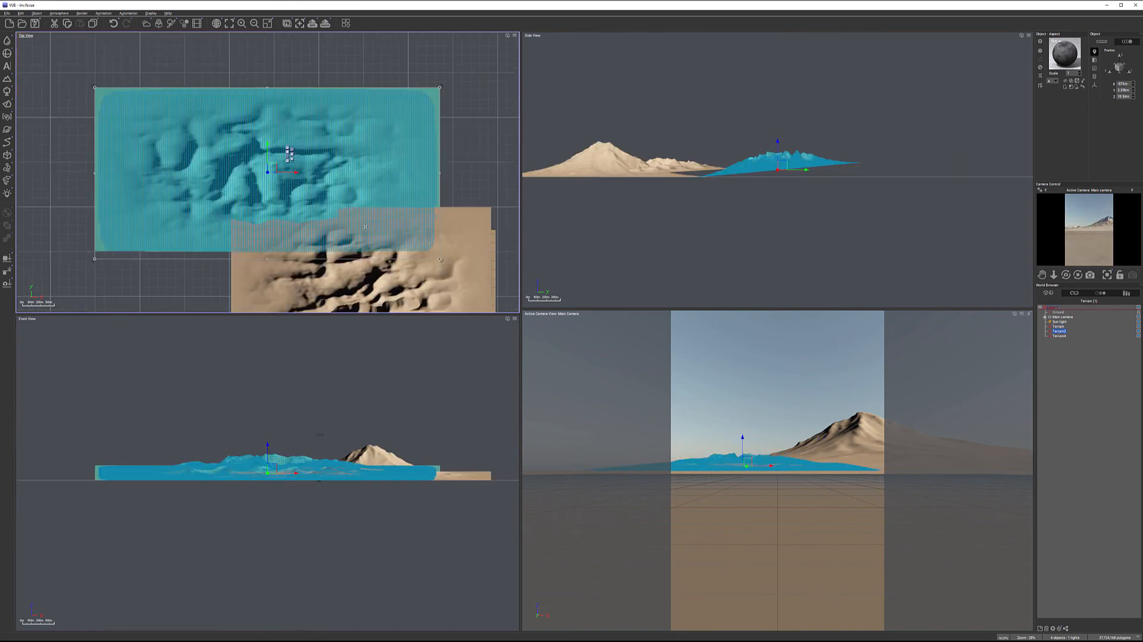
left_click_drag(275, 162, 269, 195)
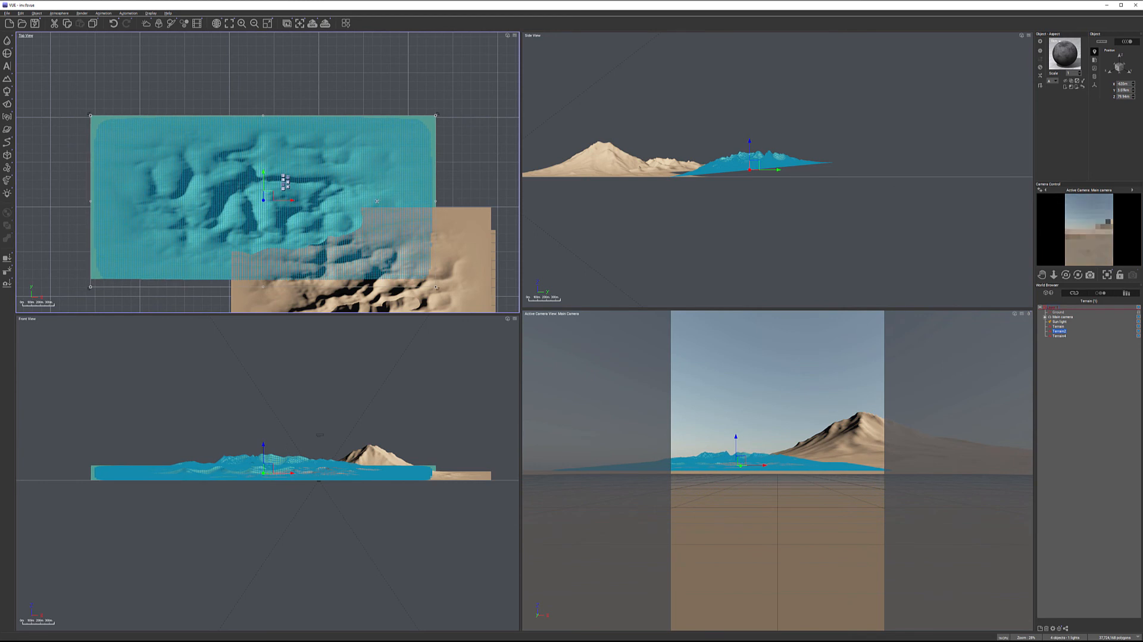
right_click_drag(285, 208, 305, 82)
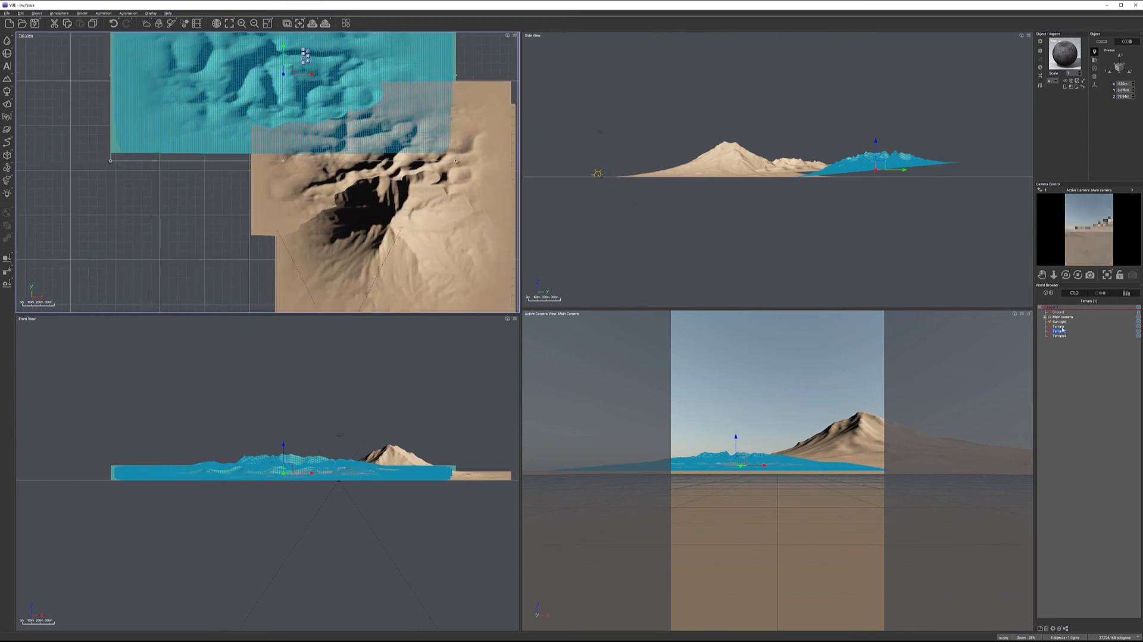
Step: Flatten the front range terrain and lower it into the foreground at the mountain's foot, extending it toward the camera as low ground
left_click(1058, 326)
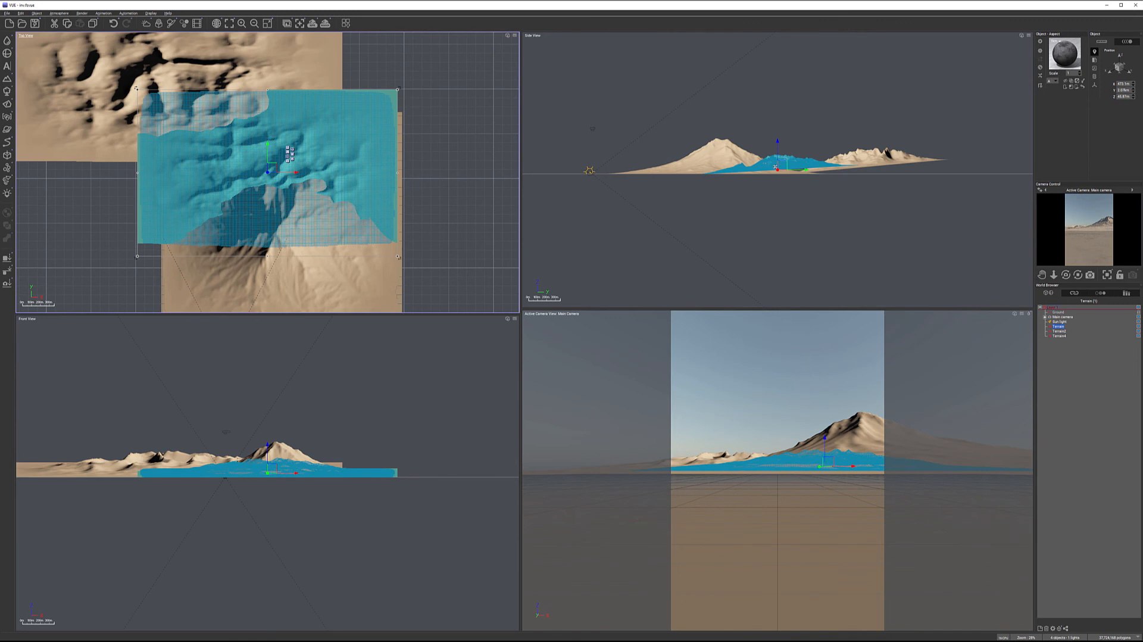
left_click_drag(778, 146, 799, 130)
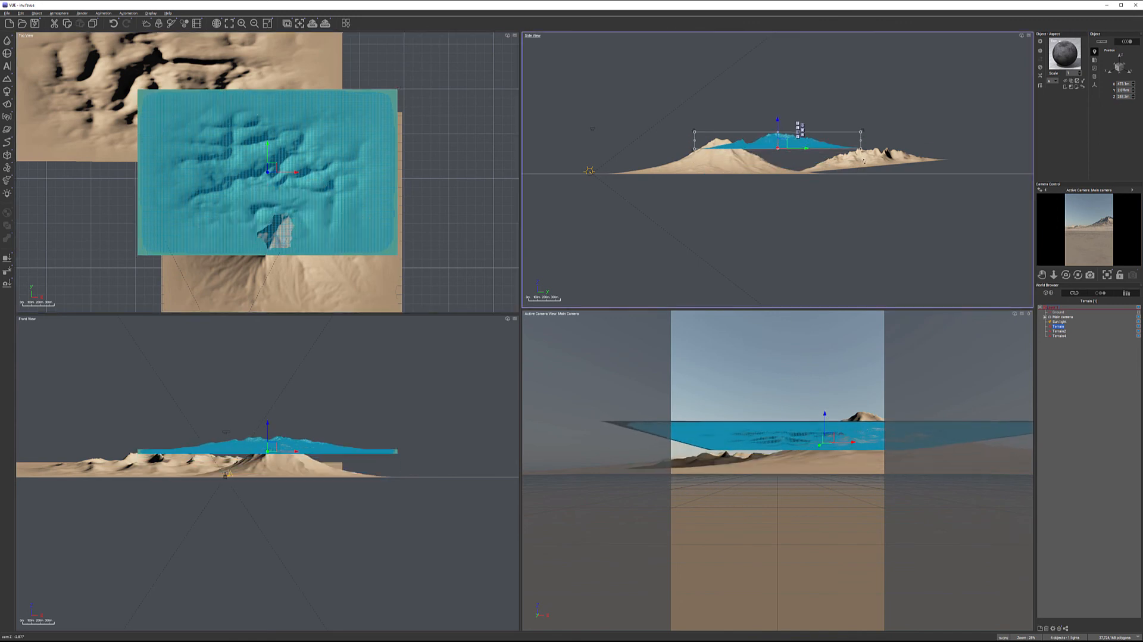
left_click_drag(787, 147, 673, 200)
scroll(641, 165, "up", 5)
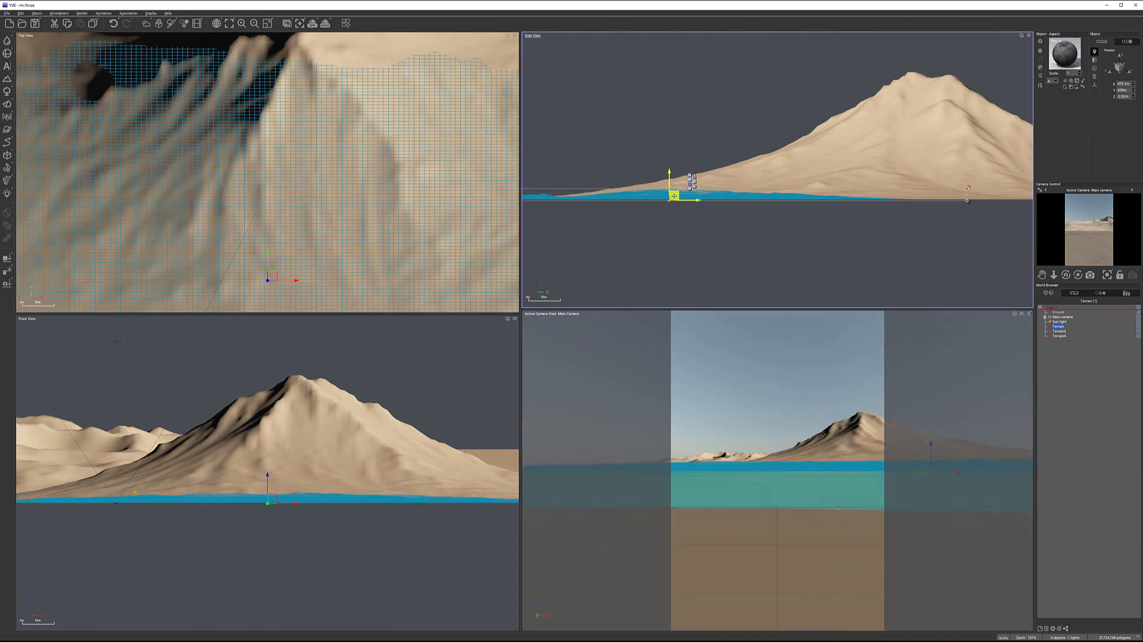
right_click_drag(622, 217, 839, 195)
scroll(739, 177, "up", 5)
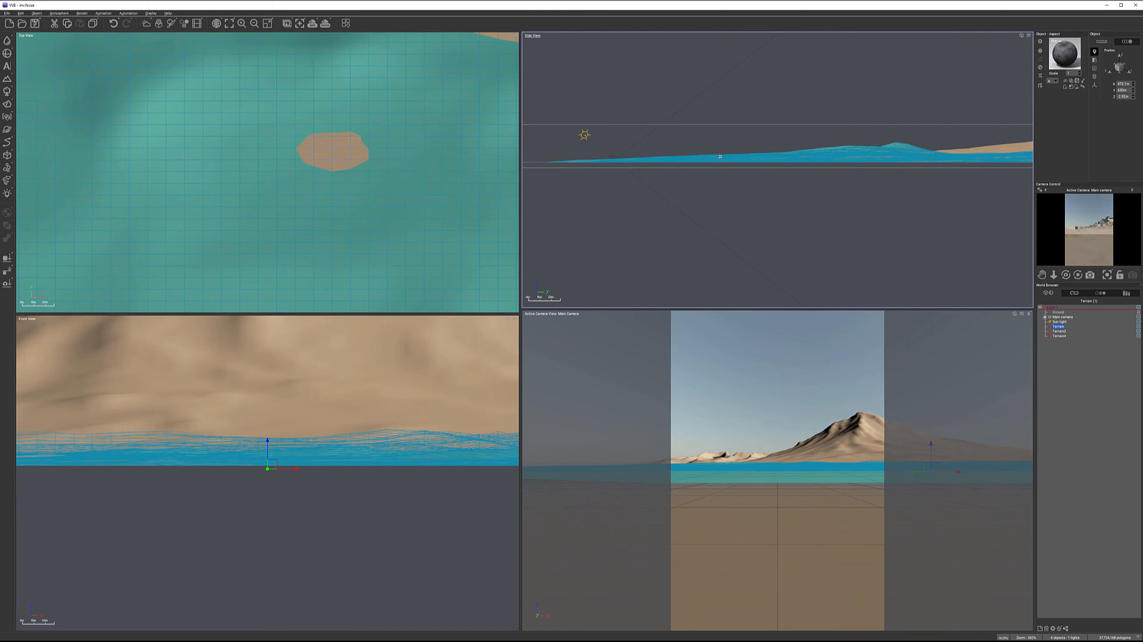
left_click_drag(725, 162, 725, 159)
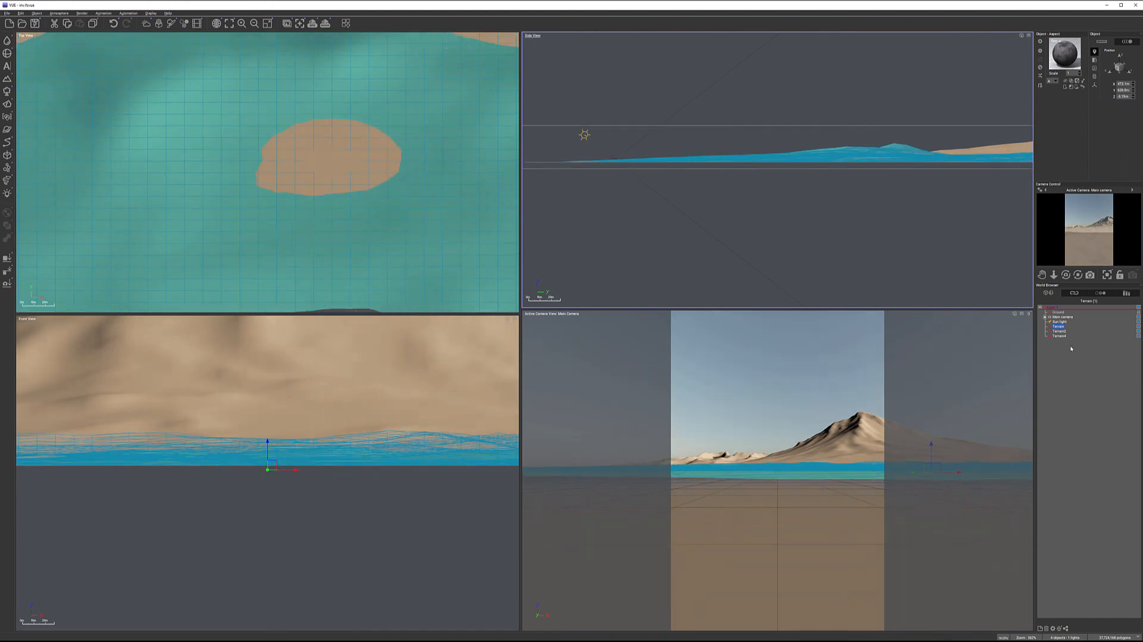
Step: Raise the main camera slightly and move the flattened terrain underneath it so it covers the foreground of the frame
left_click(1062, 317)
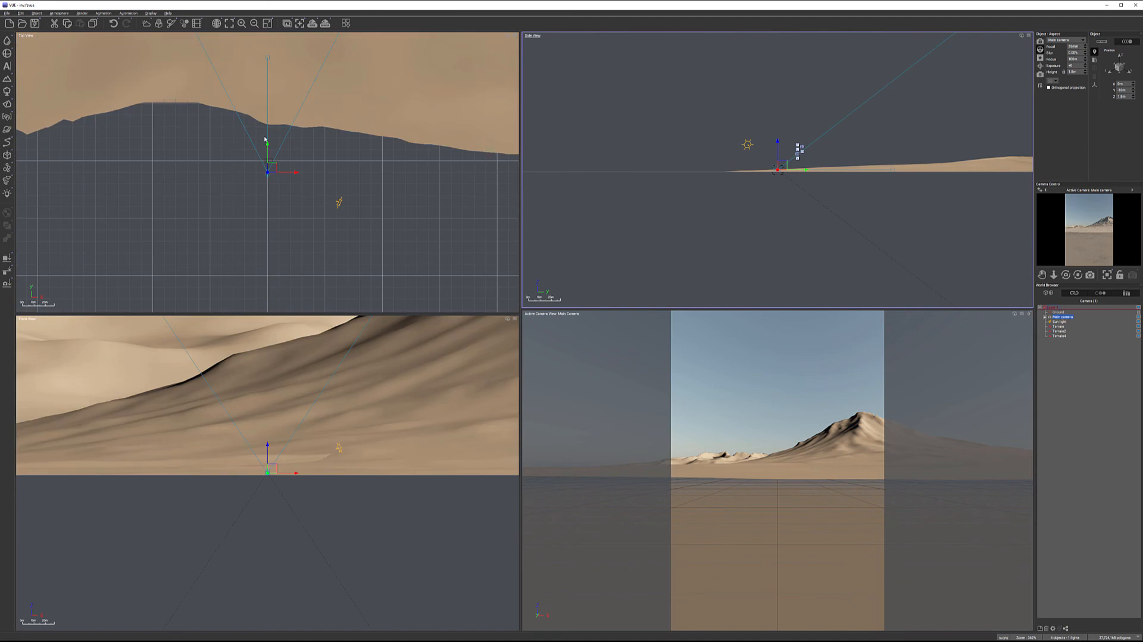
left_click_drag(783, 165, 781, 160)
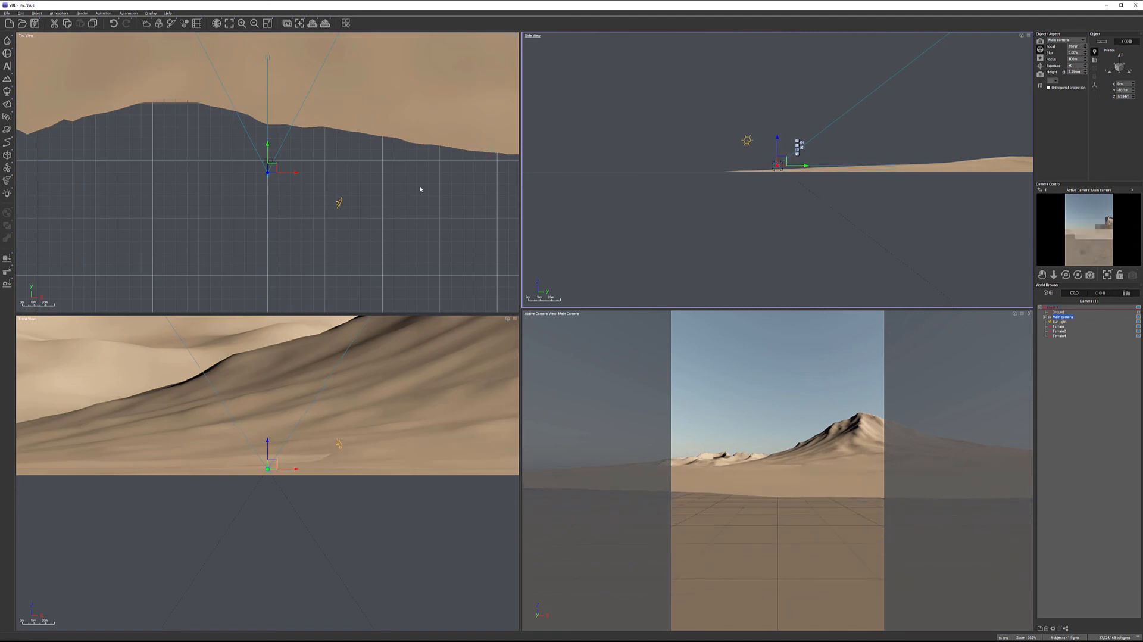
left_click(1059, 327)
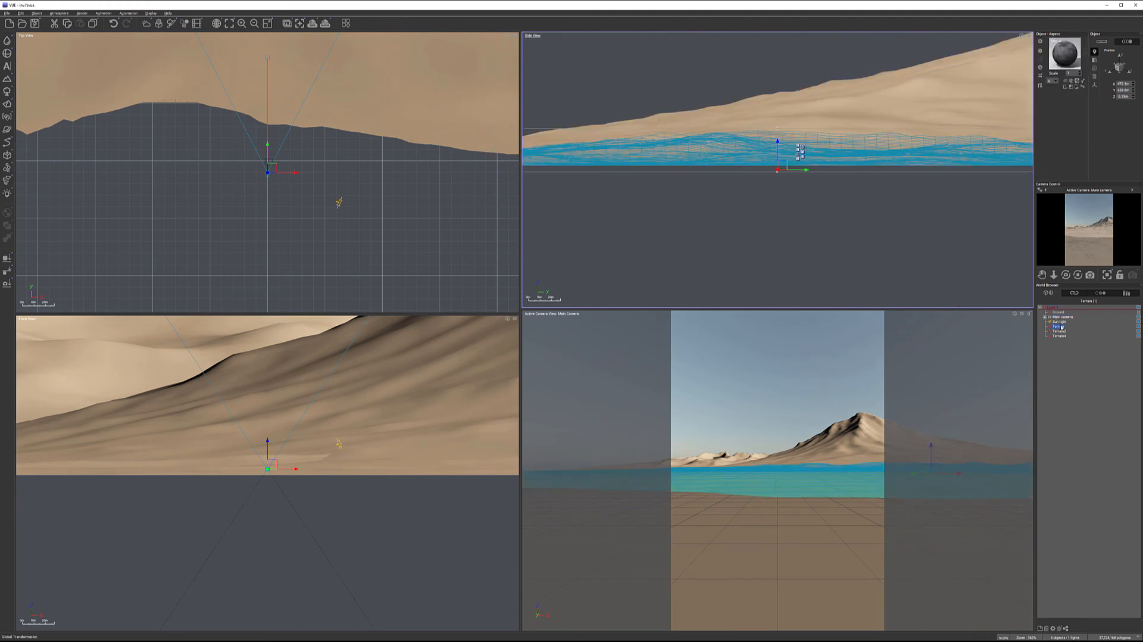
right_click_drag(352, 148, 447, 87, "ctrl")
scroll(376, 139, "up", 4)
left_click_drag(391, 127, 385, 143)
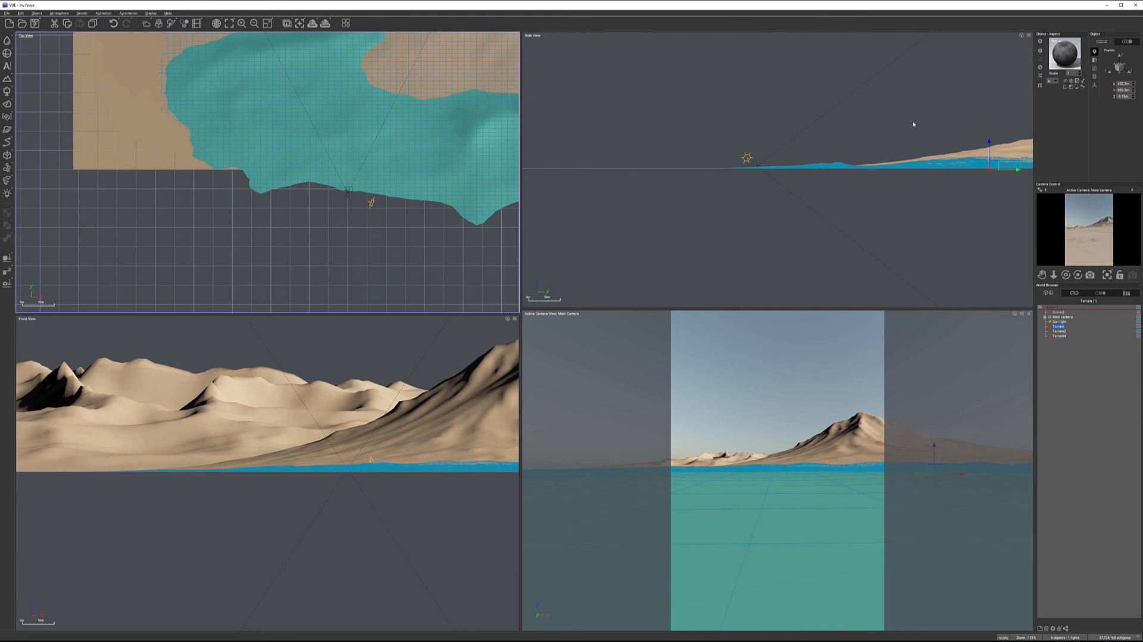
Step: Render the full camera view, close the render display, and inspect the mountain terrain in the Terrain Editor without changing it
left_click(331, 25)
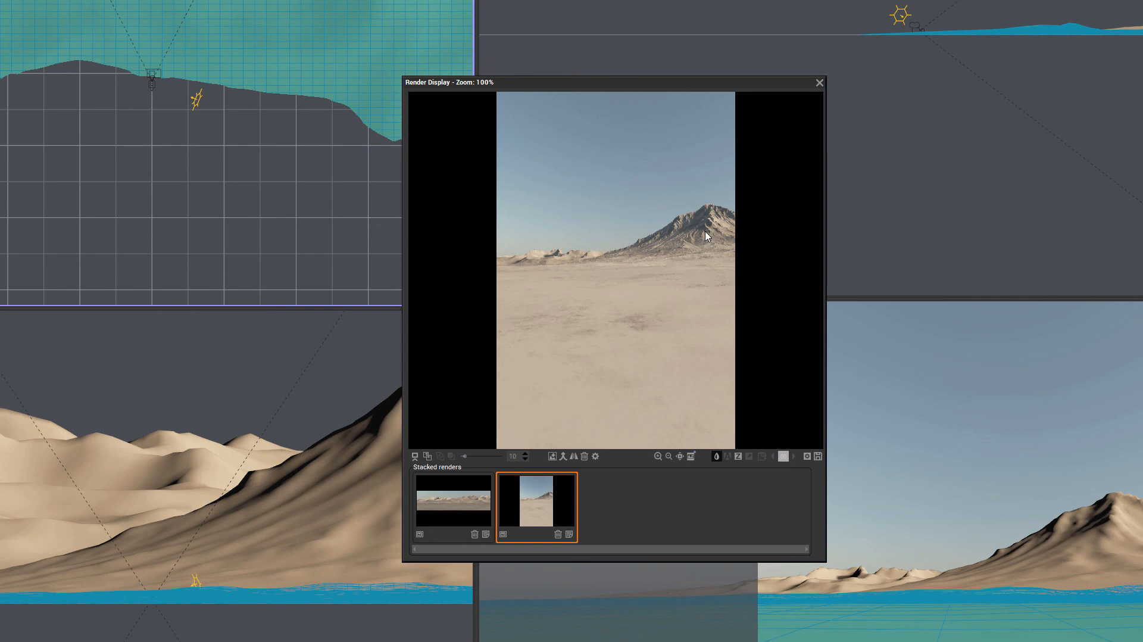
left_click(819, 83)
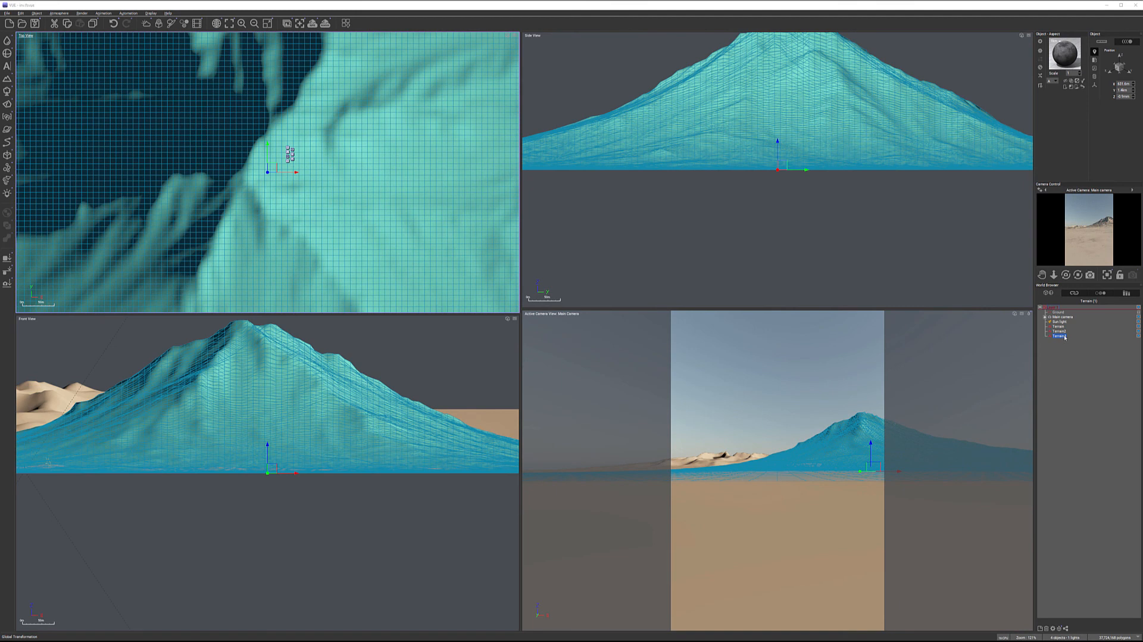
double_click(1065, 337)
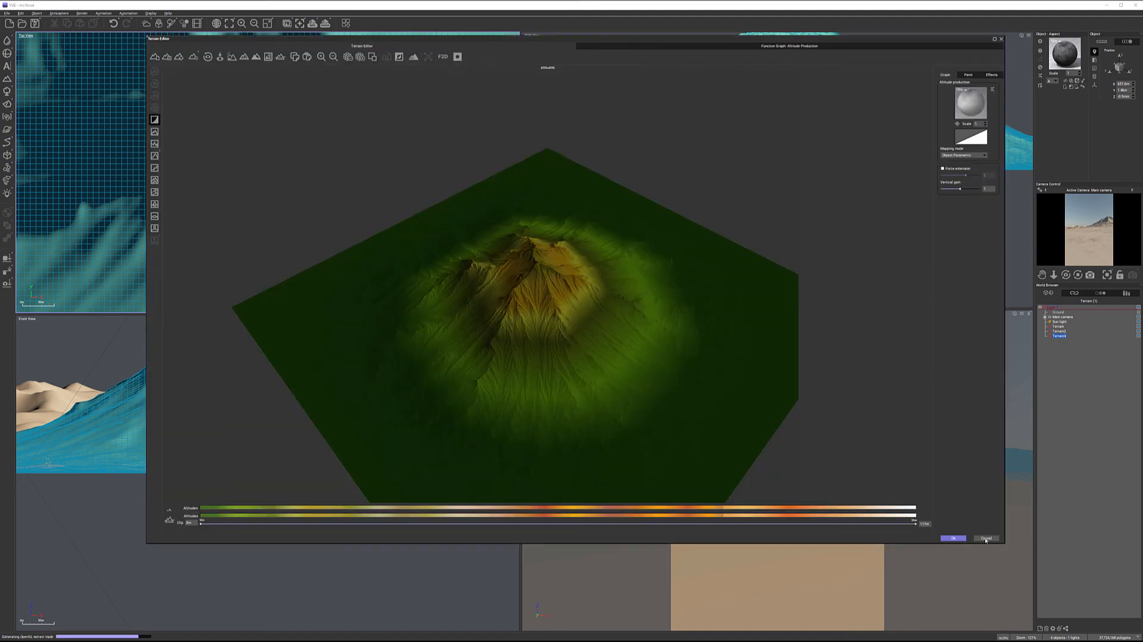
key("Escape")
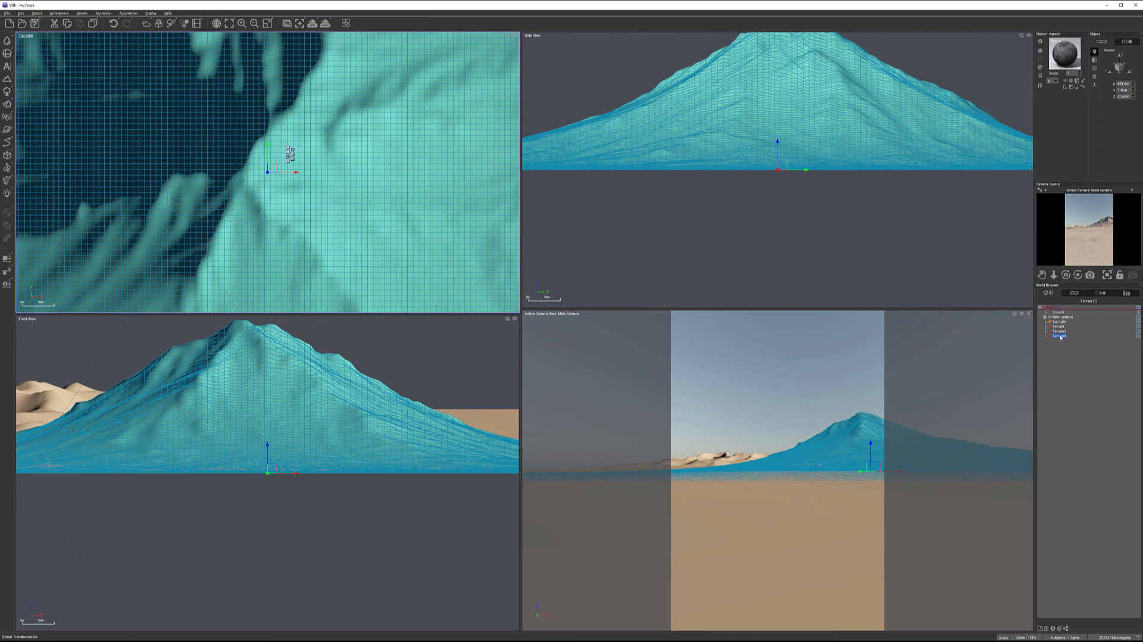
Step: Move the mountain terrain slightly toward the camera in the top view and increase its height a little
right_click_drag(269, 221, 340, 162)
scroll(341, 161, "down", 3)
scroll(341, 162, "down", 2)
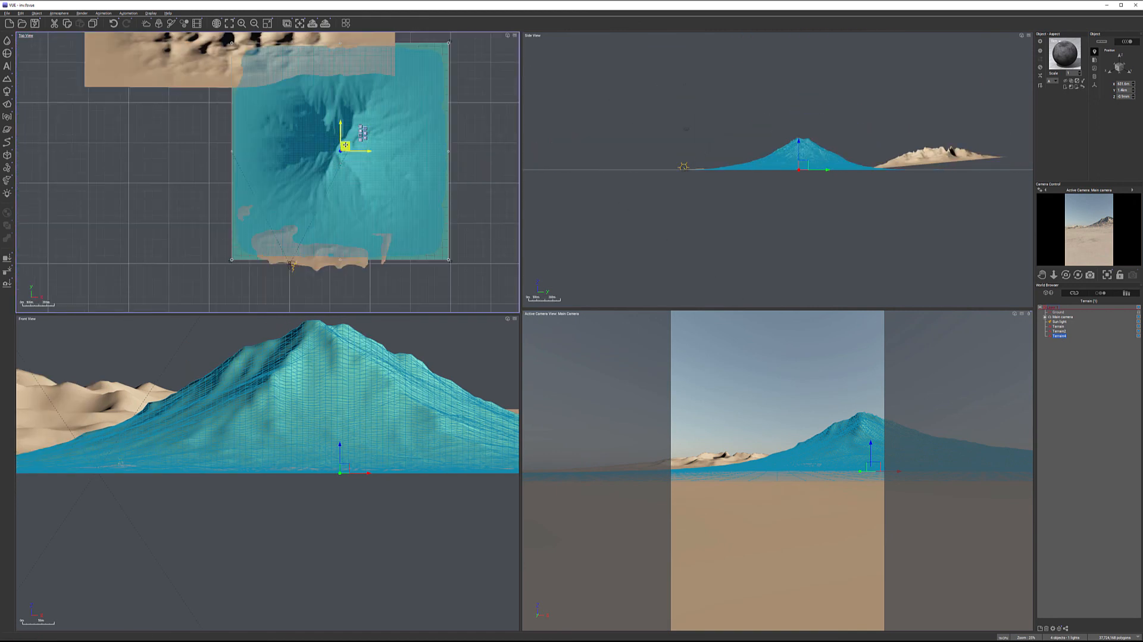
scroll(324, 199, "up", 2)
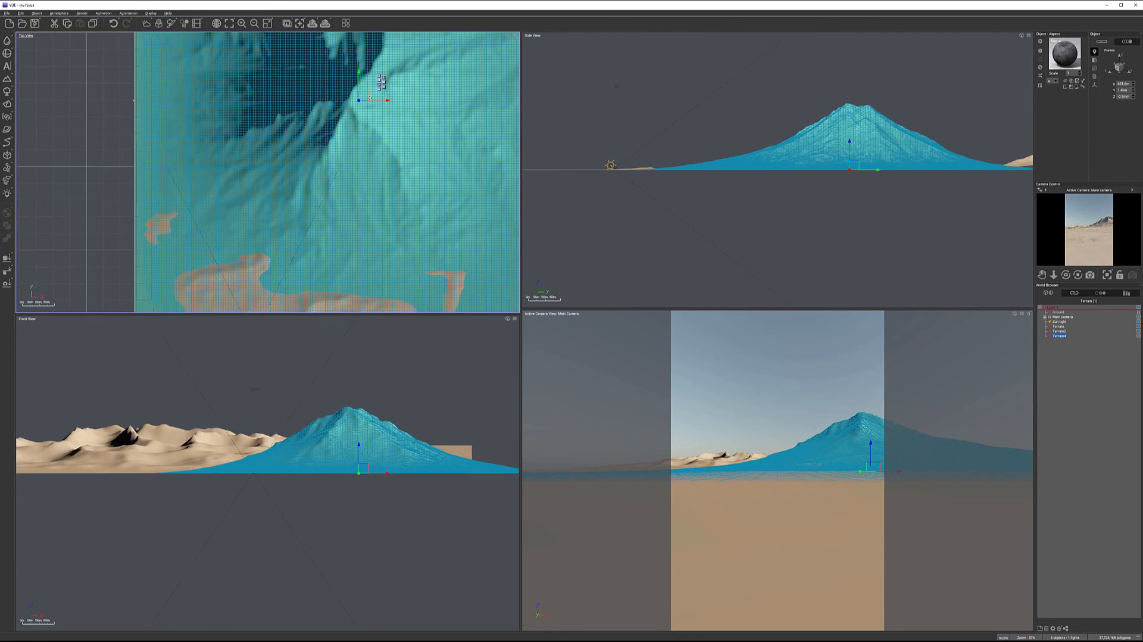
left_click_drag(367, 103, 360, 110)
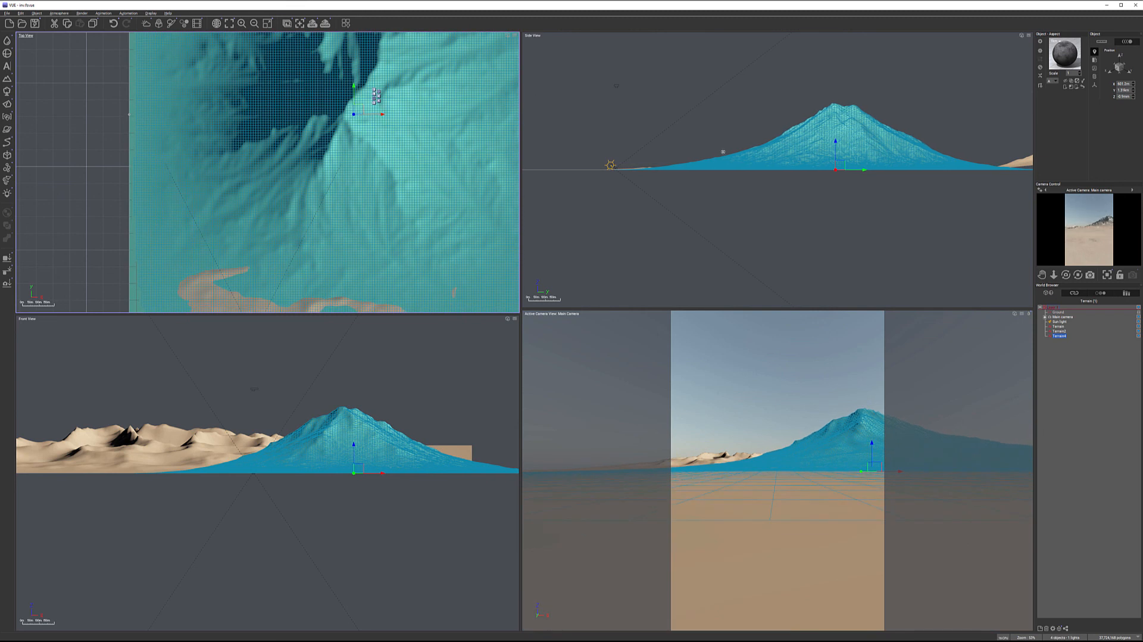
left_click(857, 150)
left_click_drag(836, 102, 836, 98)
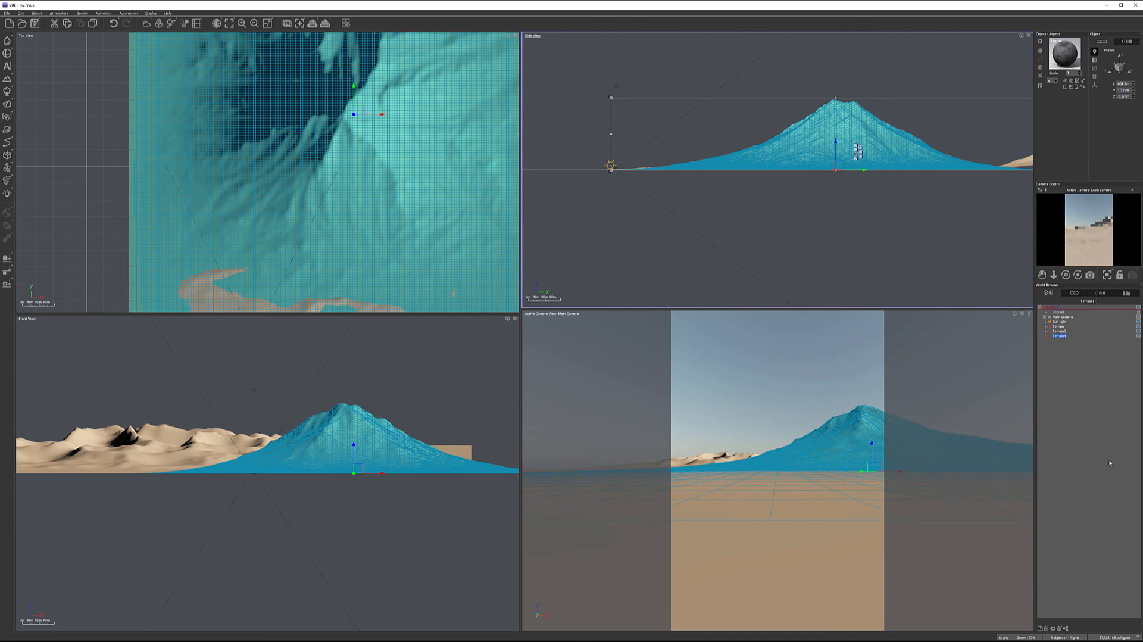
Step: Select the distant range terrain, Terrain2, and move it nearer to the mountain and slightly left in the top view
left_click(1060, 327)
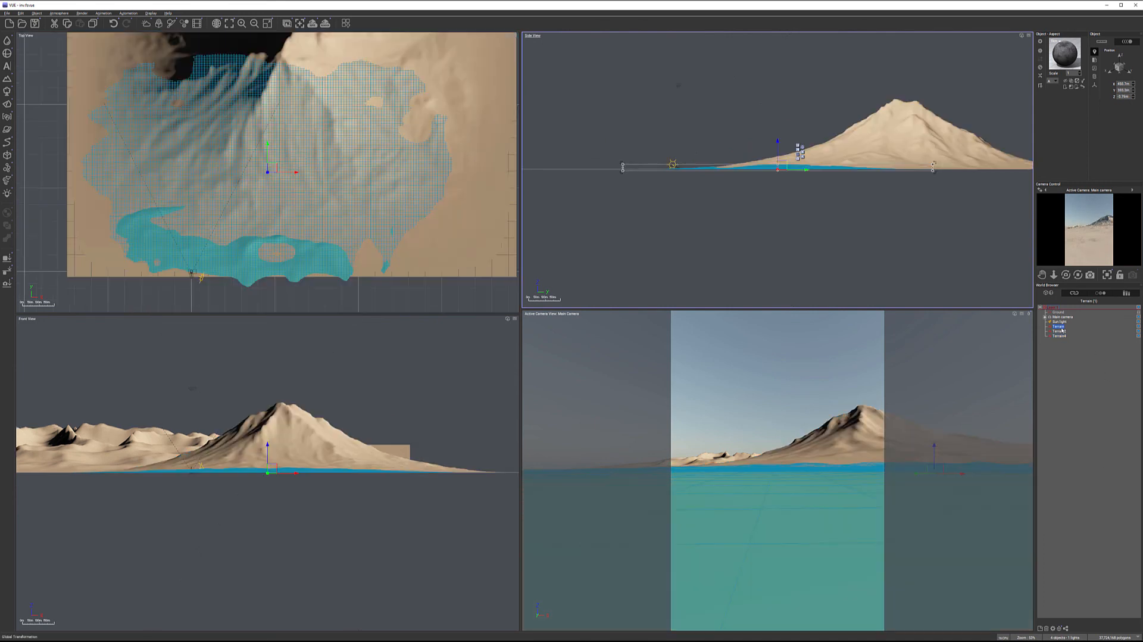
left_click(1059, 332)
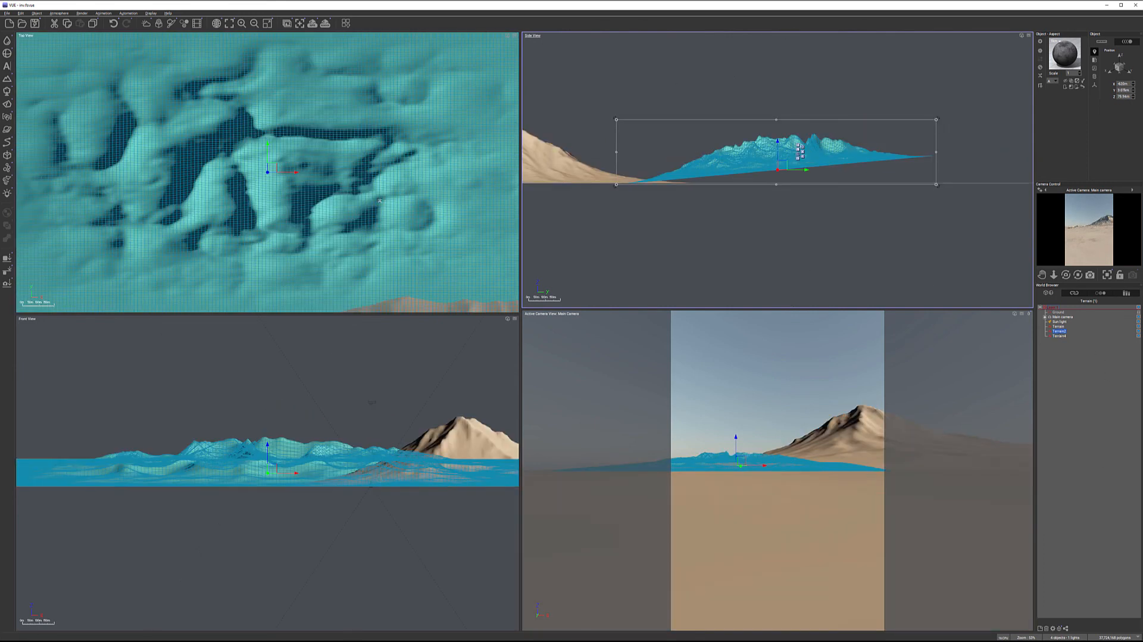
scroll(308, 186, "down", 3)
mouse_move(302, 171)
left_mouse_down()
mouse_move(306, 217)
mouse_move(298, 191)
left_mouse_up()
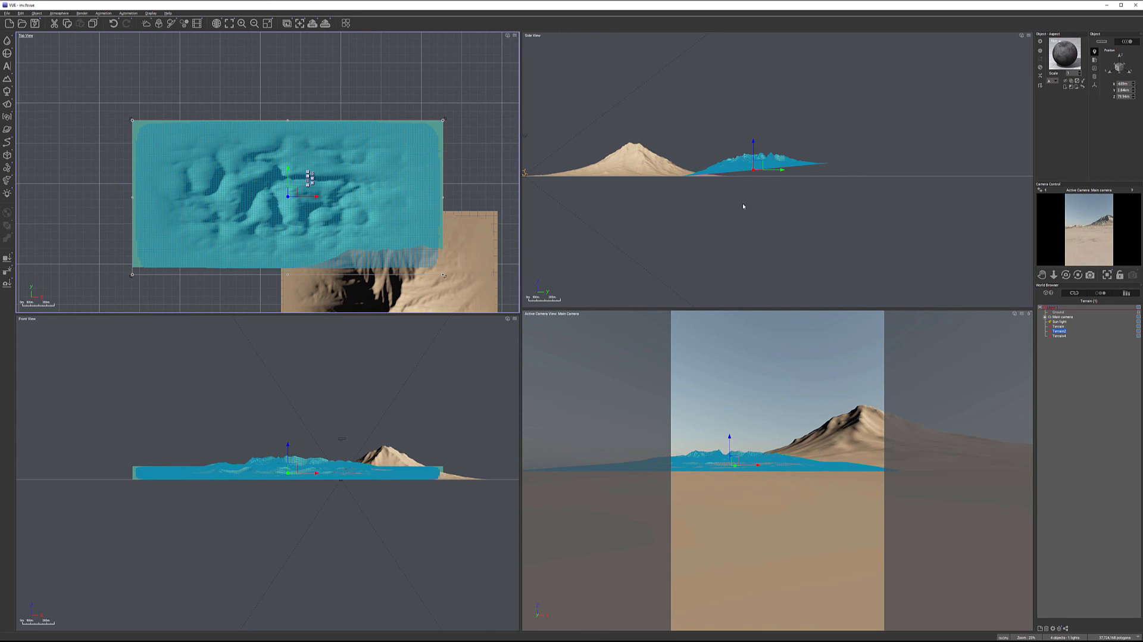
Step: Select the foreground terrain, Terrain, and move it closer to the camera in the side view
left_click(1063, 327)
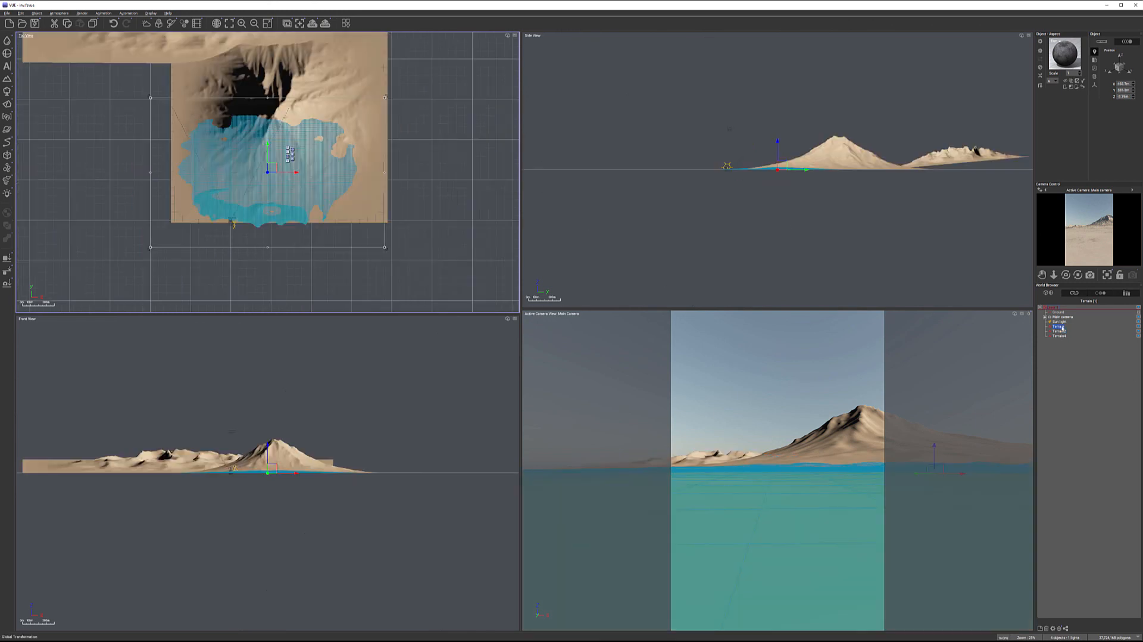
scroll(788, 139, "up", 5)
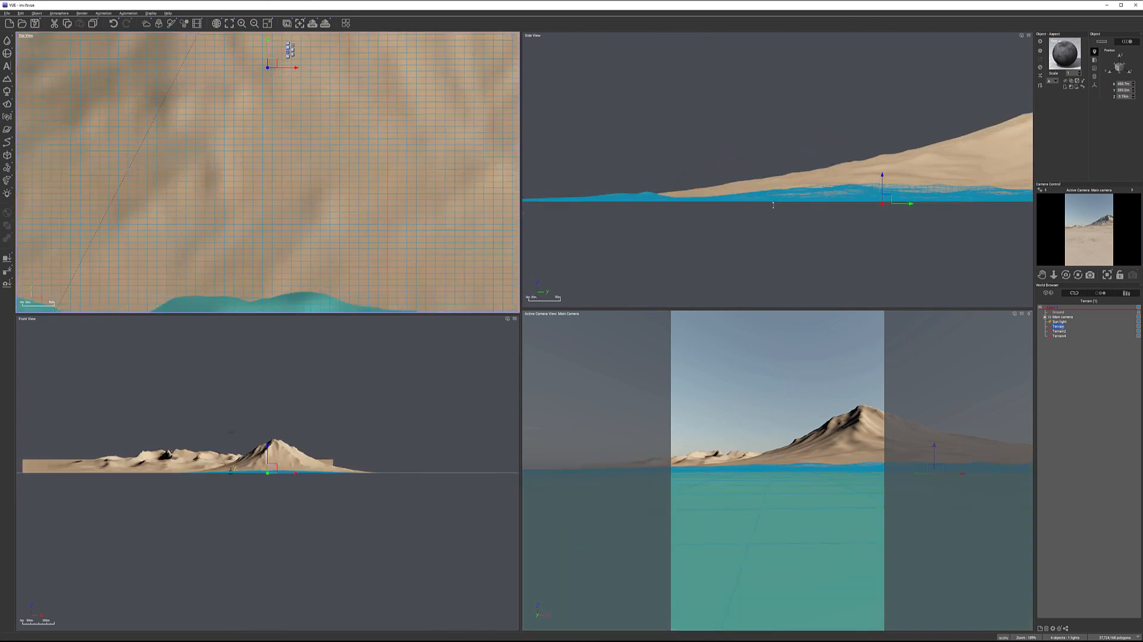
left_click_drag(909, 203, 872, 202)
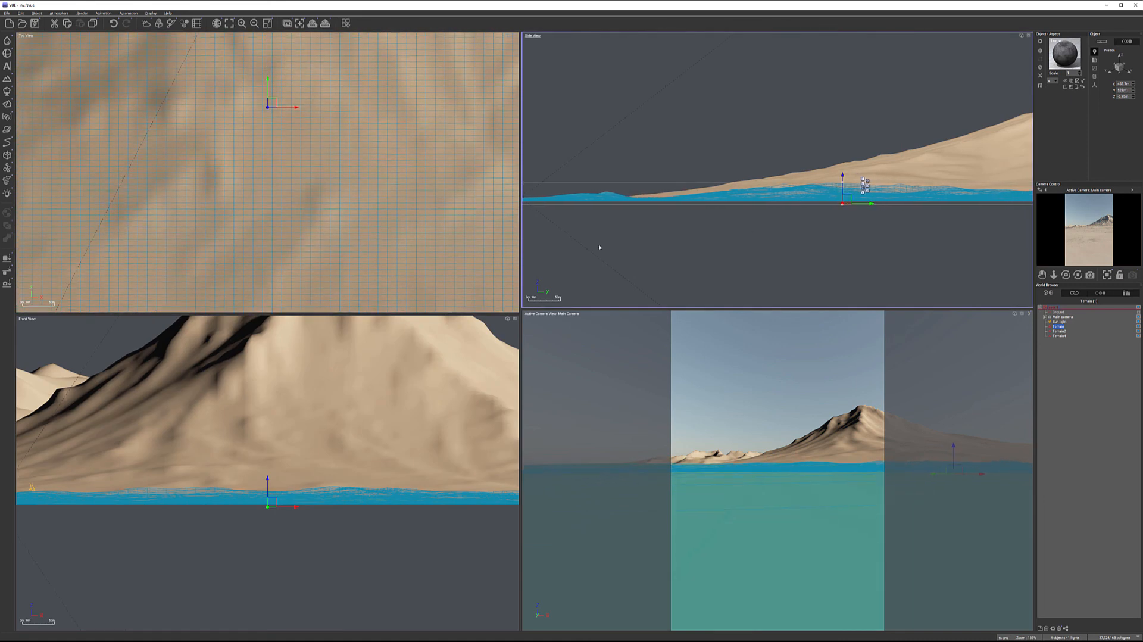
Step: Shorten the foreground terrain's depth in the side view and reposition it between the camera and the base of the mountain
right_click_drag(615, 246, 738, 241)
scroll(739, 241, "down", 5)
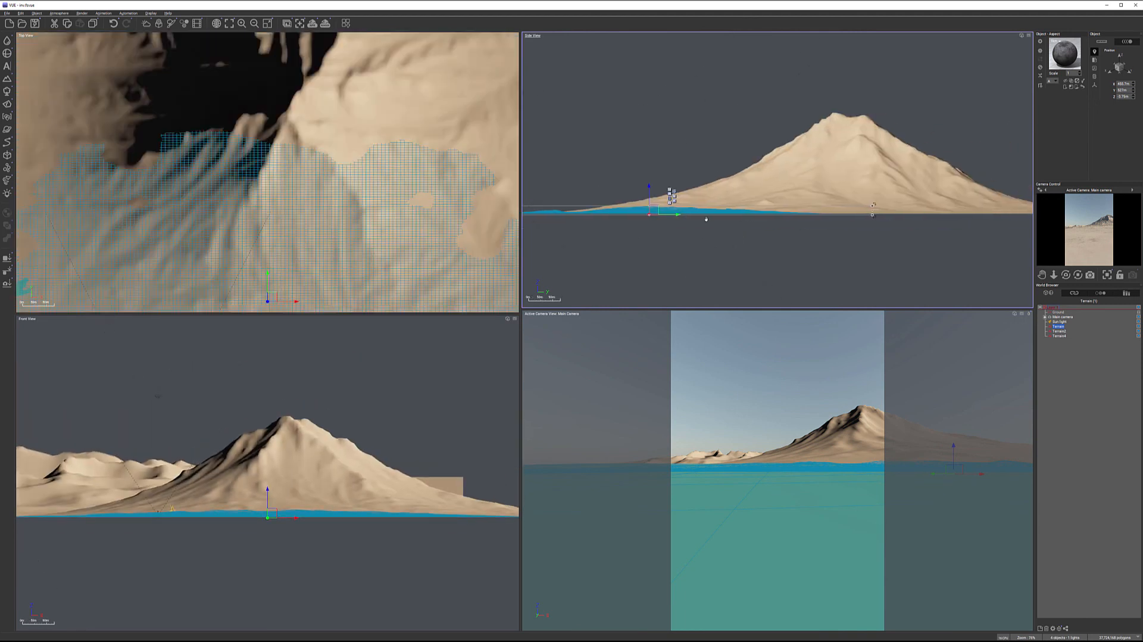
left_click_drag(896, 209, 808, 210)
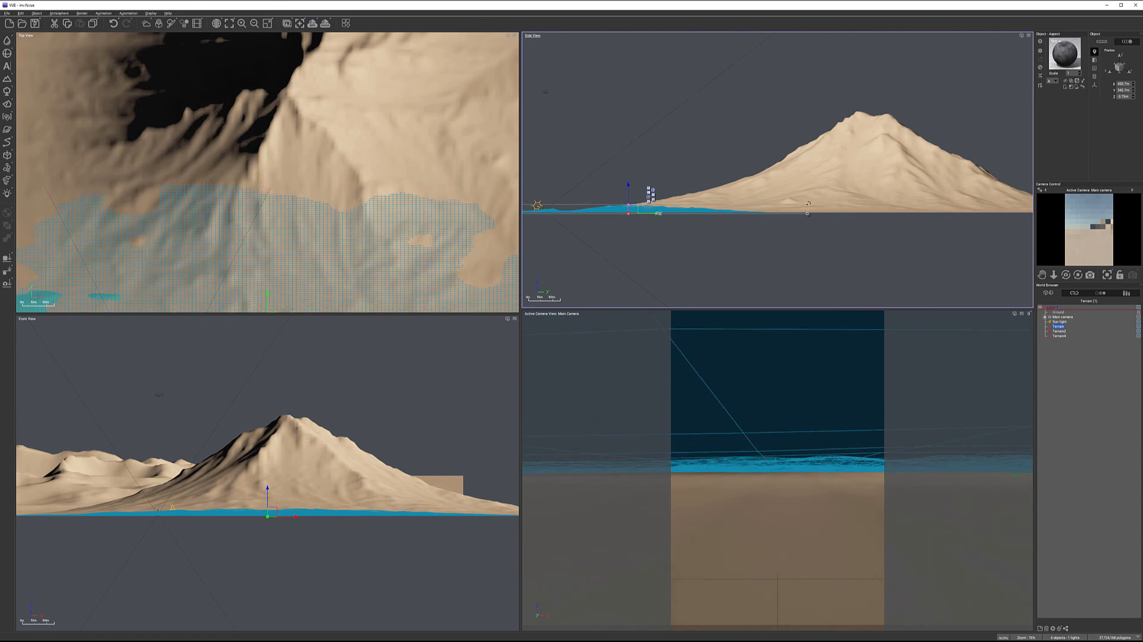
left_click_drag(657, 213, 688, 213)
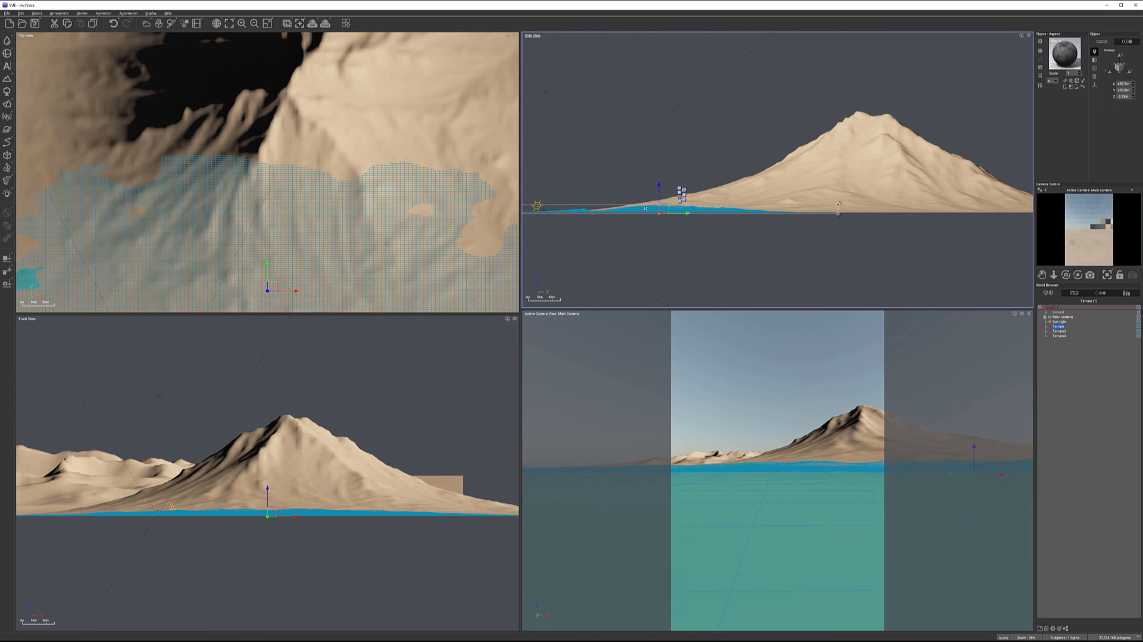
left_click_drag(689, 212, 640, 212)
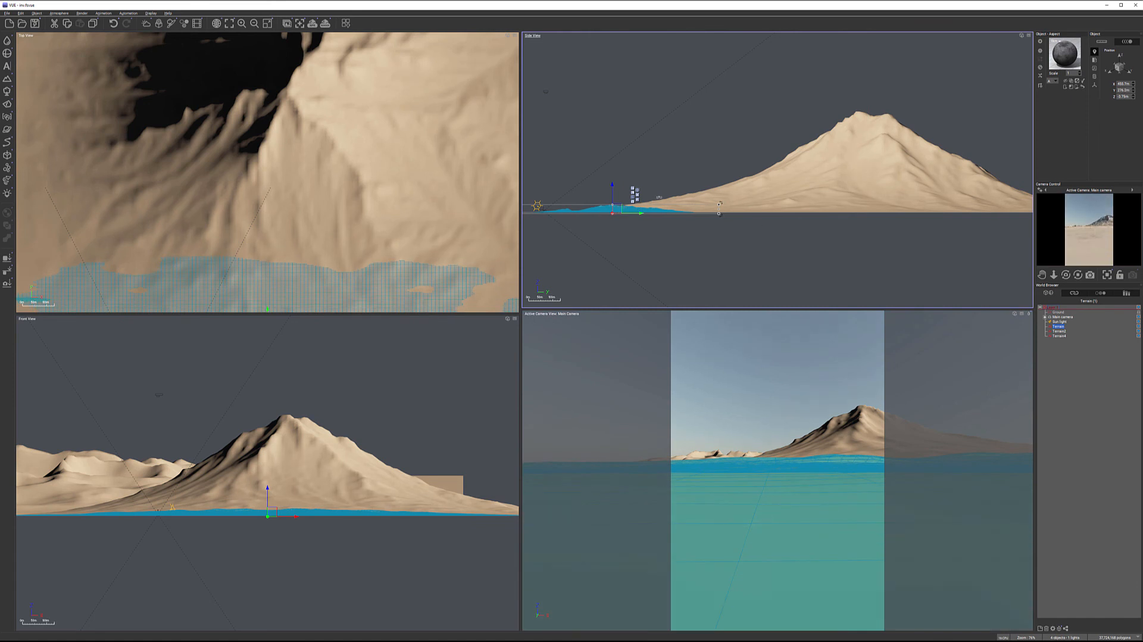
Step: Narrow the foreground terrain from both sides in the top view, and check the camera view with a full render
scroll(299, 212, "down", 5)
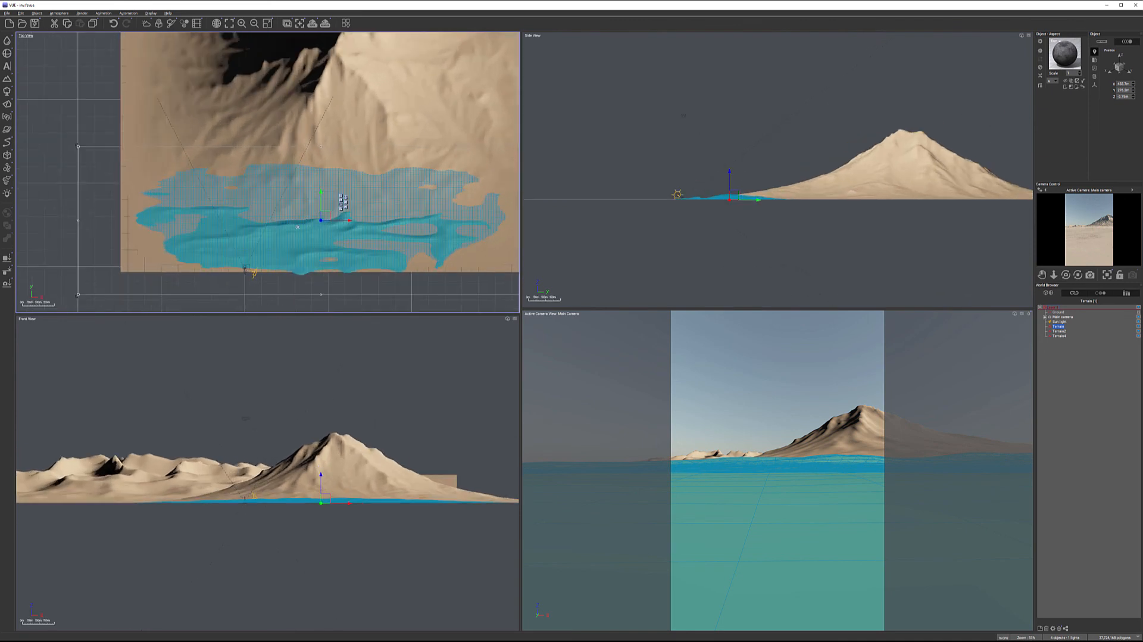
scroll(450, 240, "up", 2)
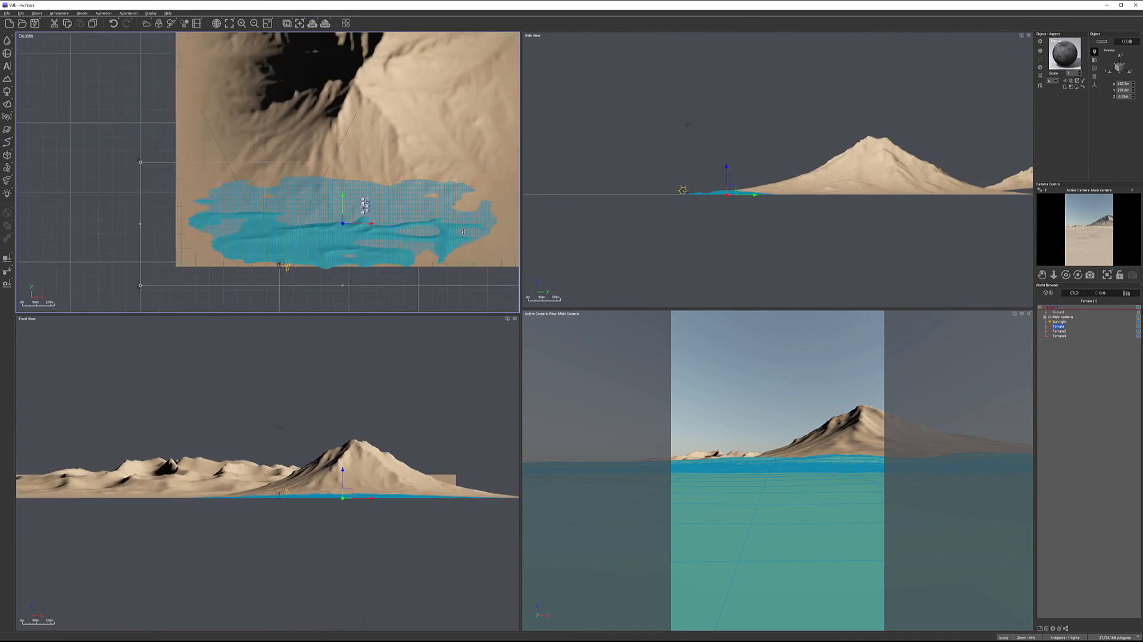
right_click(484, 247)
left_click(431, 237)
scroll(431, 237, "down", 3)
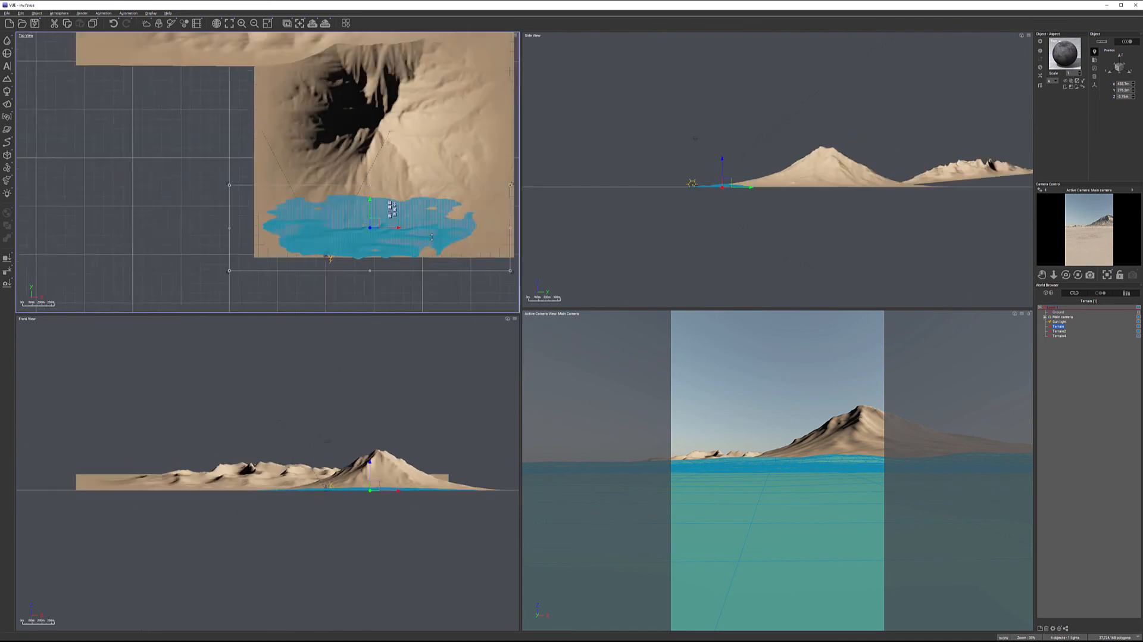
left_click_drag(396, 229, 421, 229)
left_click_drag(264, 229, 303, 228)
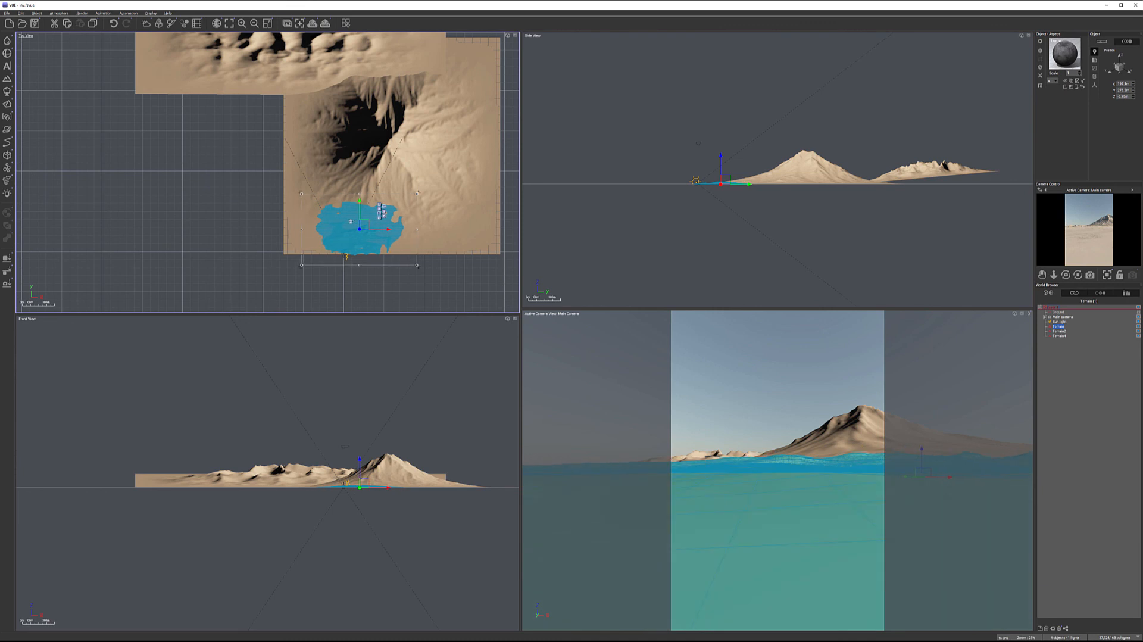
left_click_drag(416, 228, 406, 228)
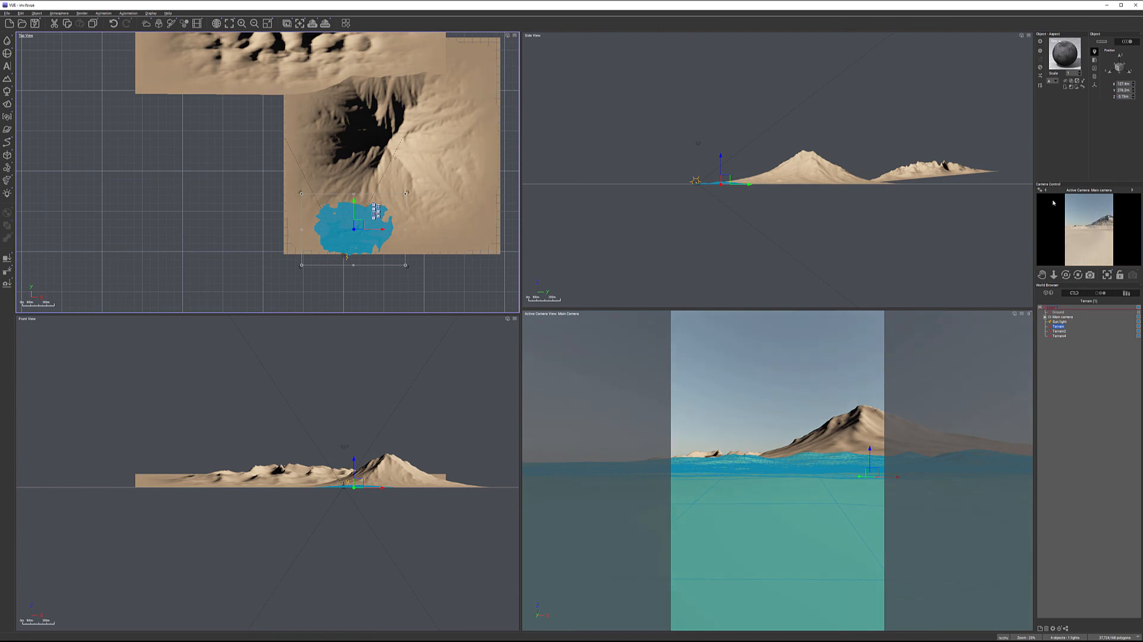
left_click(327, 21)
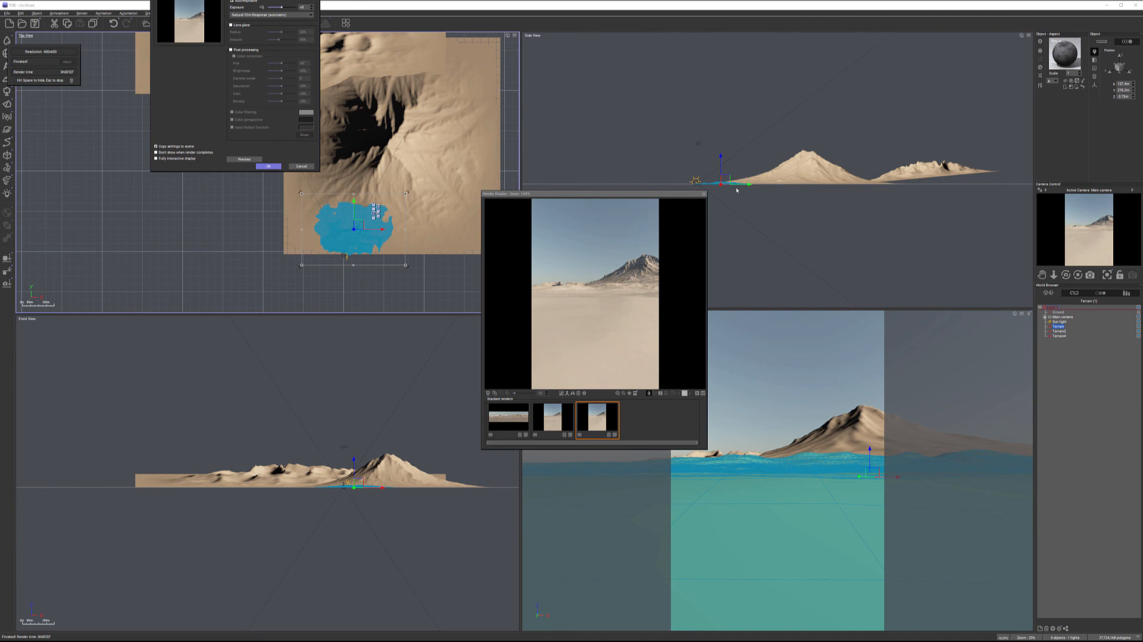
left_click(704, 194)
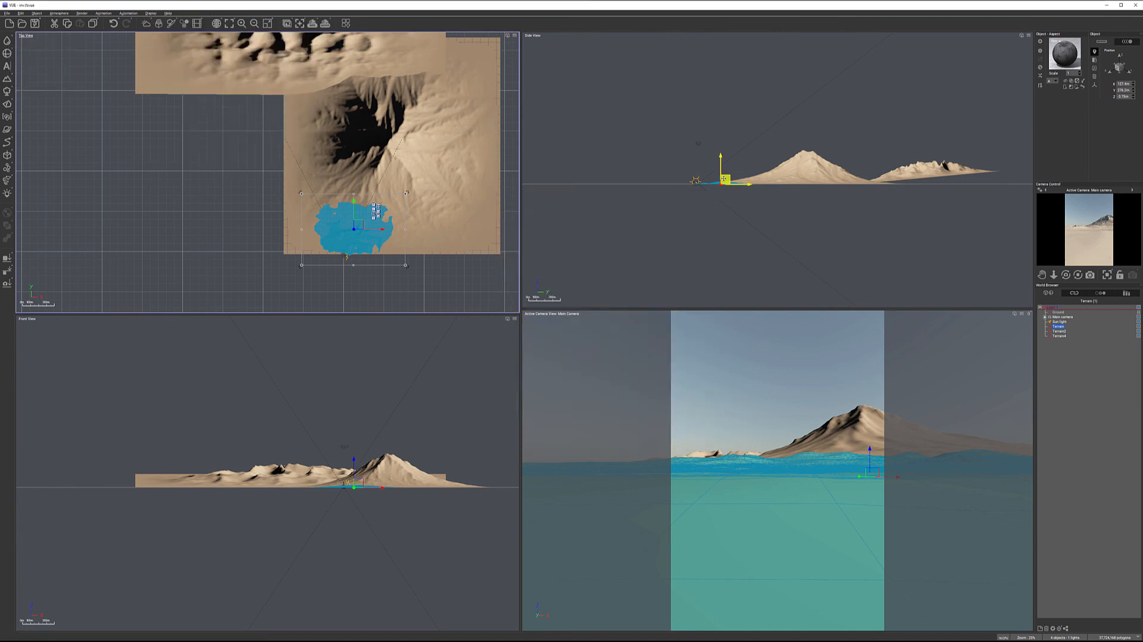
Step: Reduce the foreground terrain's height in the side view to flatten its bumps
scroll(703, 197, "up", 10)
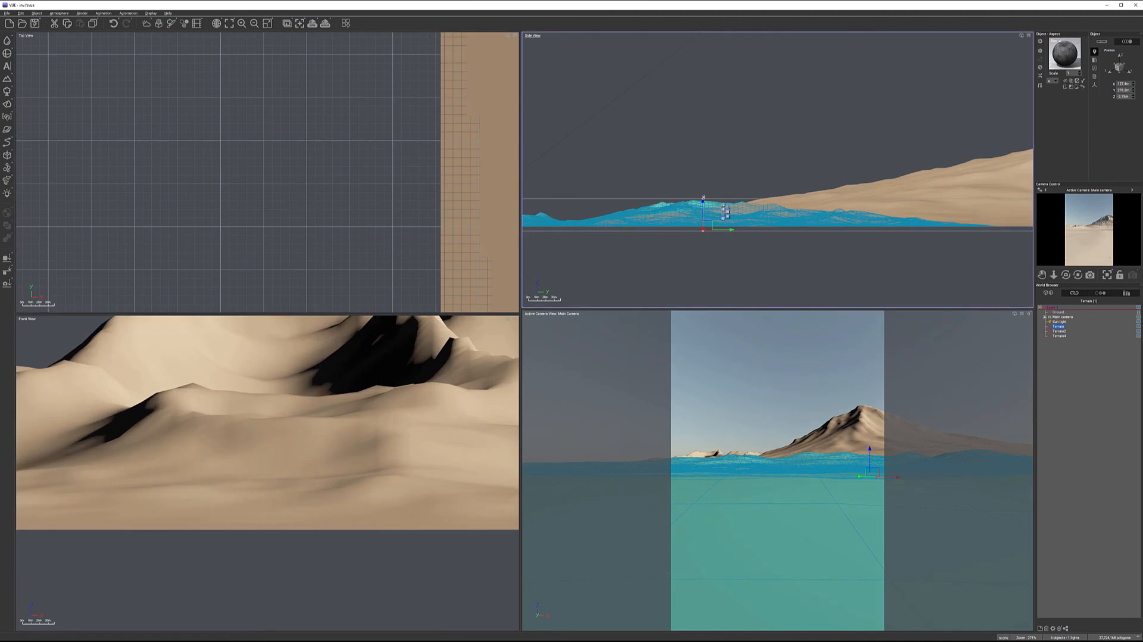
left_click_drag(703, 199, 697, 212)
right_click_drag(600, 248, 698, 243)
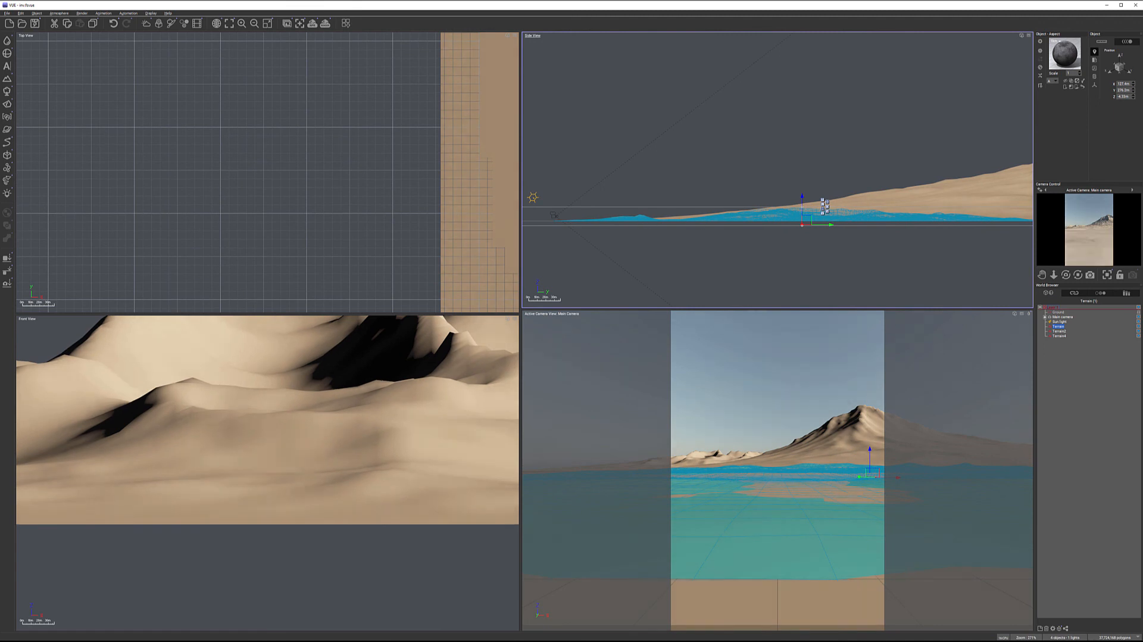
Step: Render the camera view again to examine the flattened foreground, and close the render options and render display
left_click(325, 23)
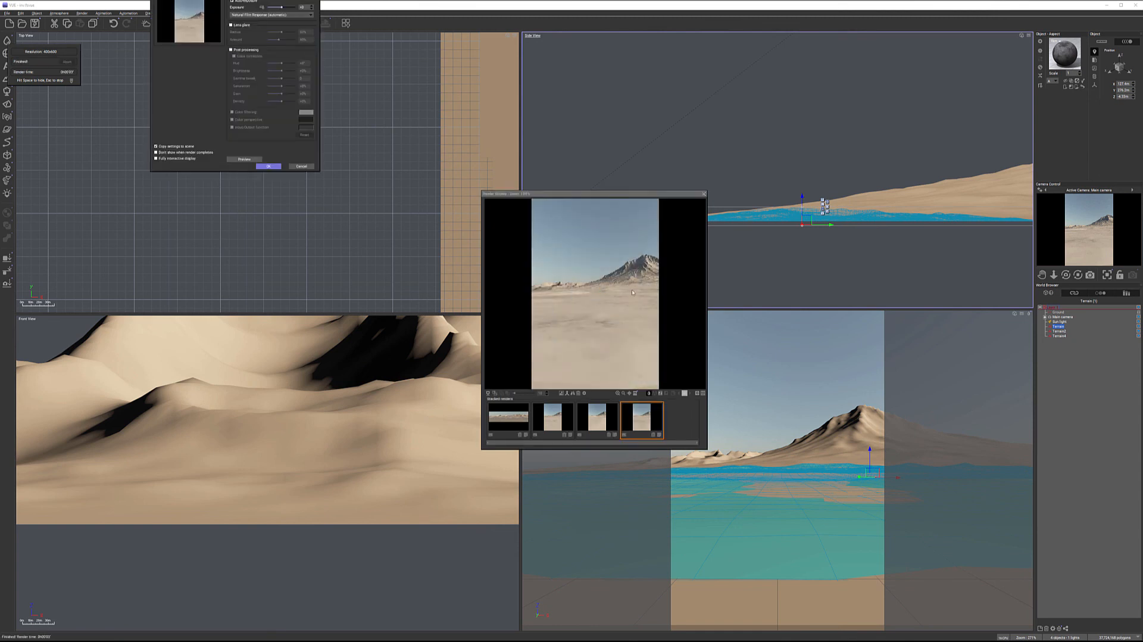
left_click(269, 166)
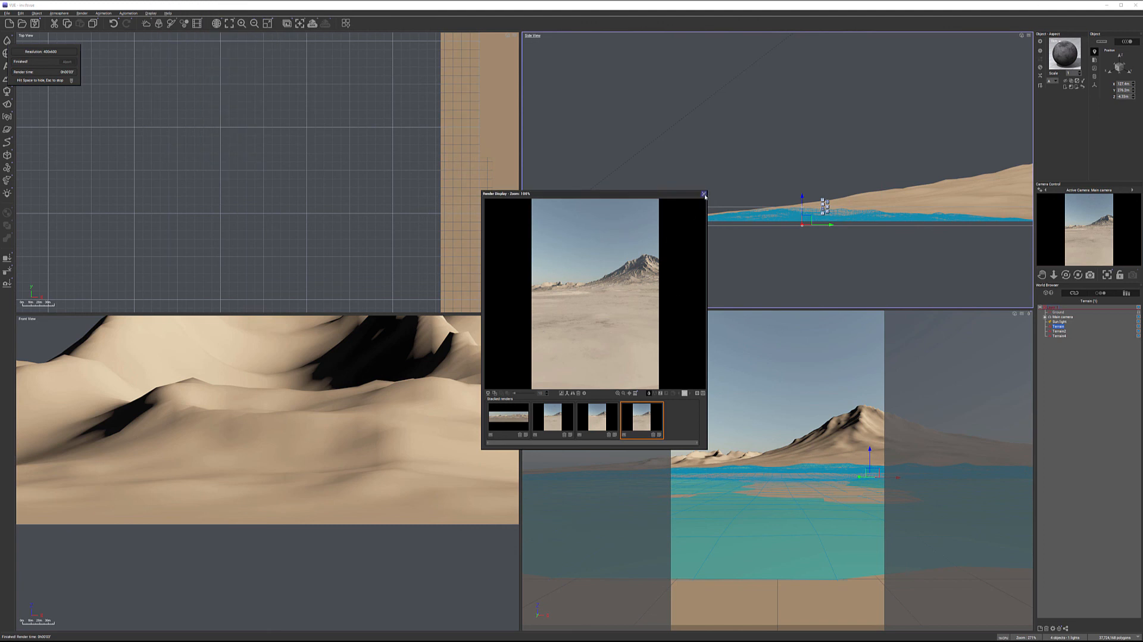
left_click(704, 195)
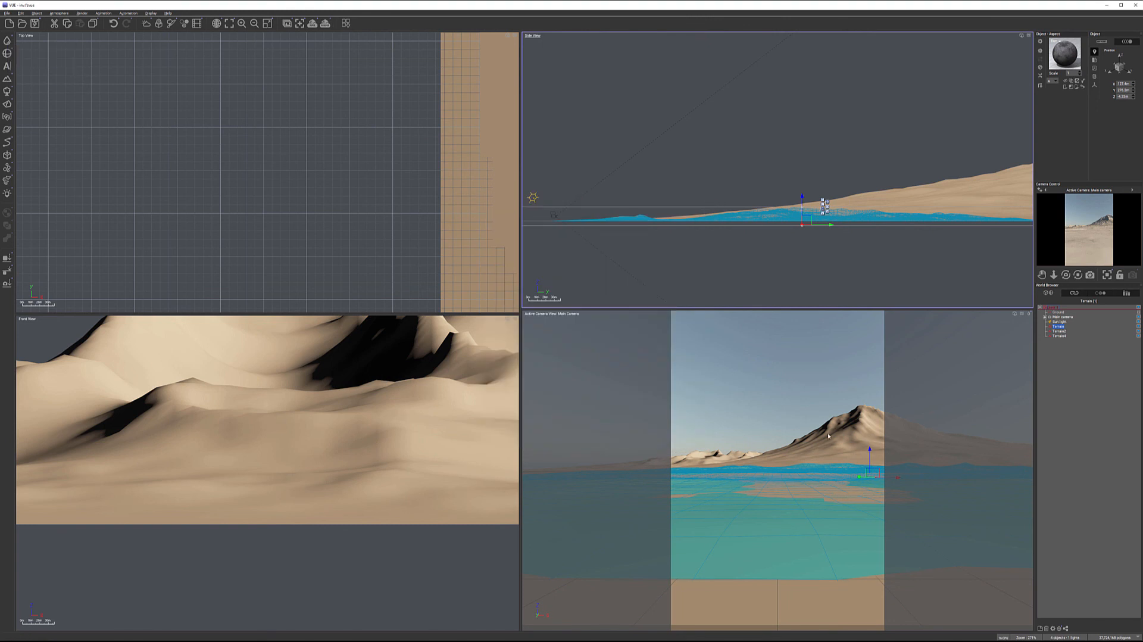